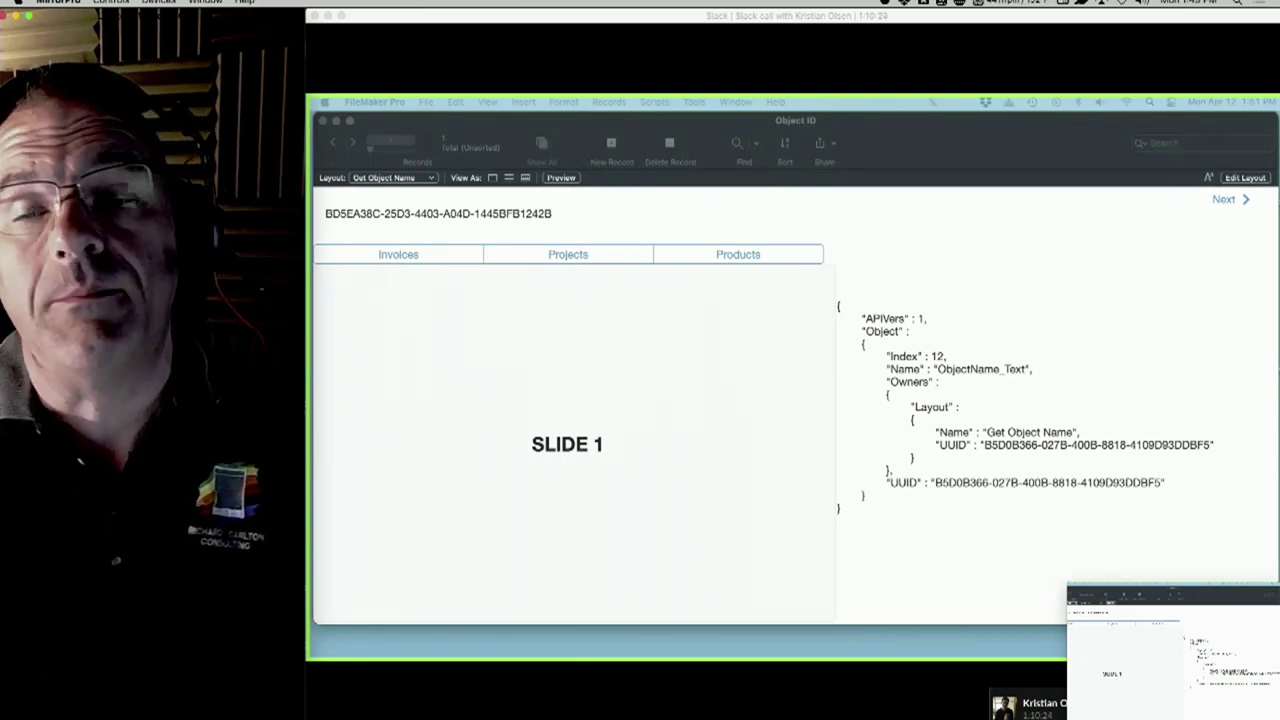
Step: Examine the File Access options in the Object ID file's advanced security settings and close the security dialogs
left_click(466, 137)
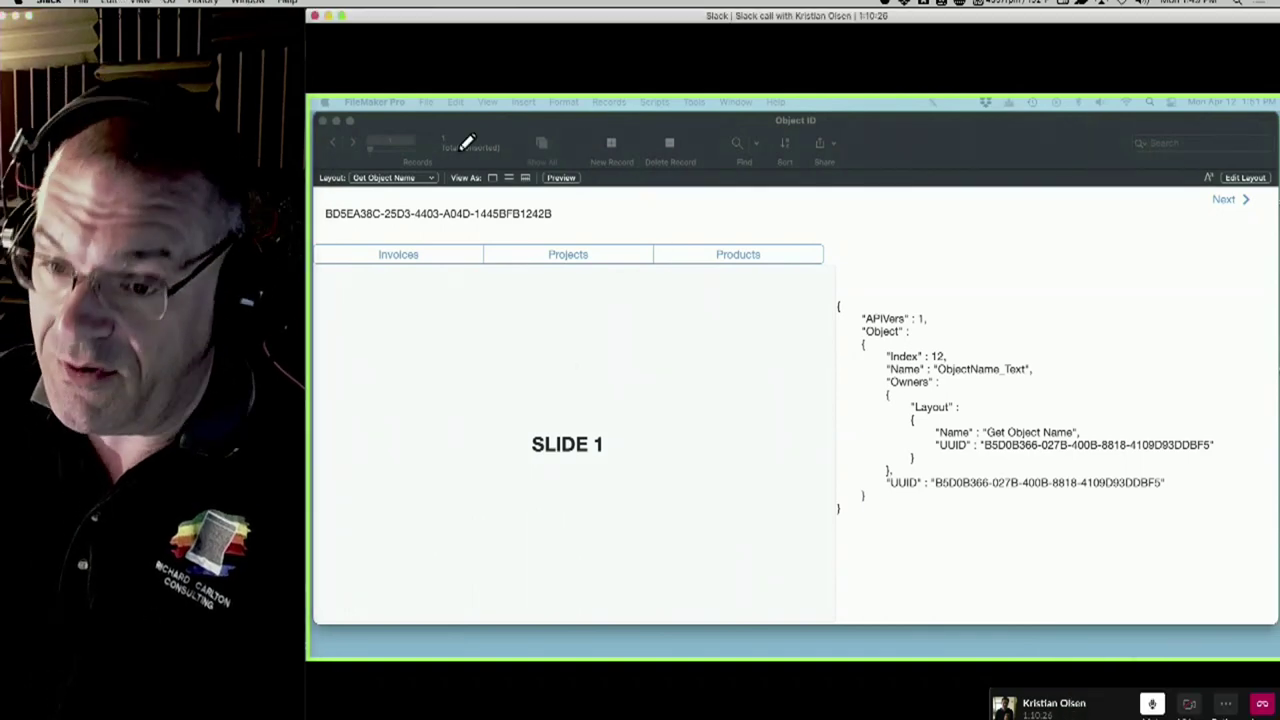
left_click(420, 115)
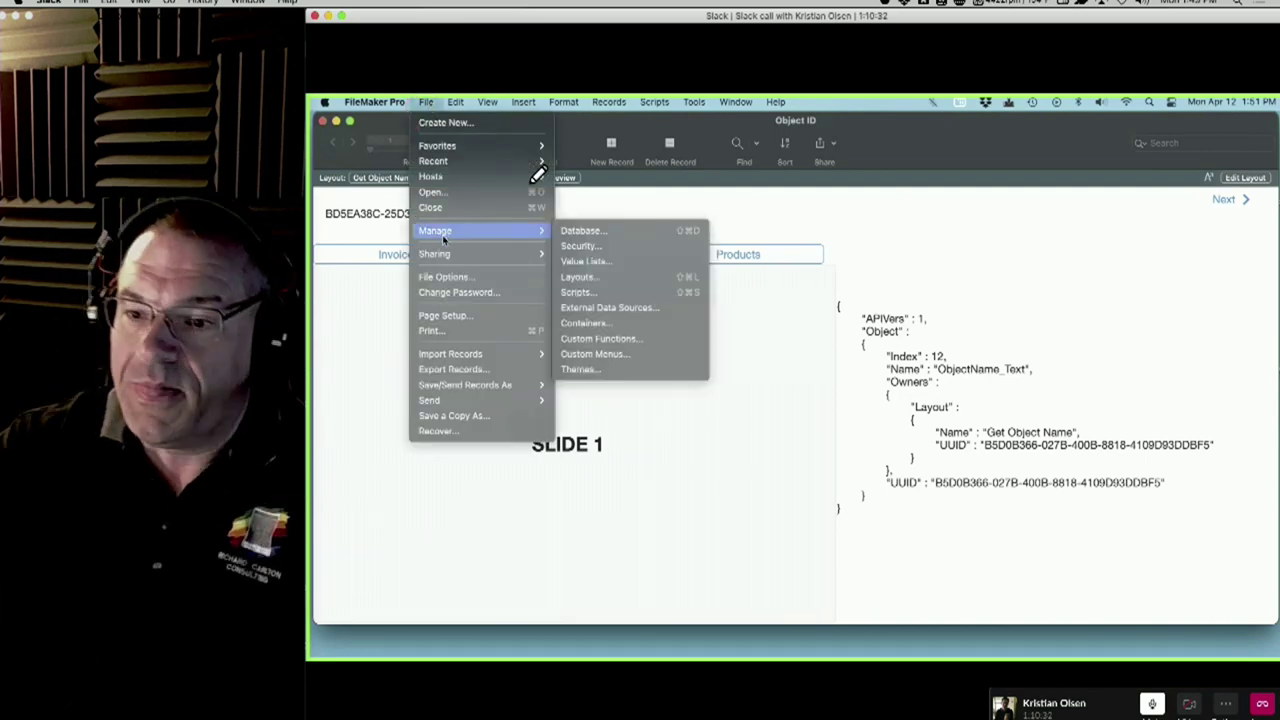
left_click_drag(590, 251, 622, 242)
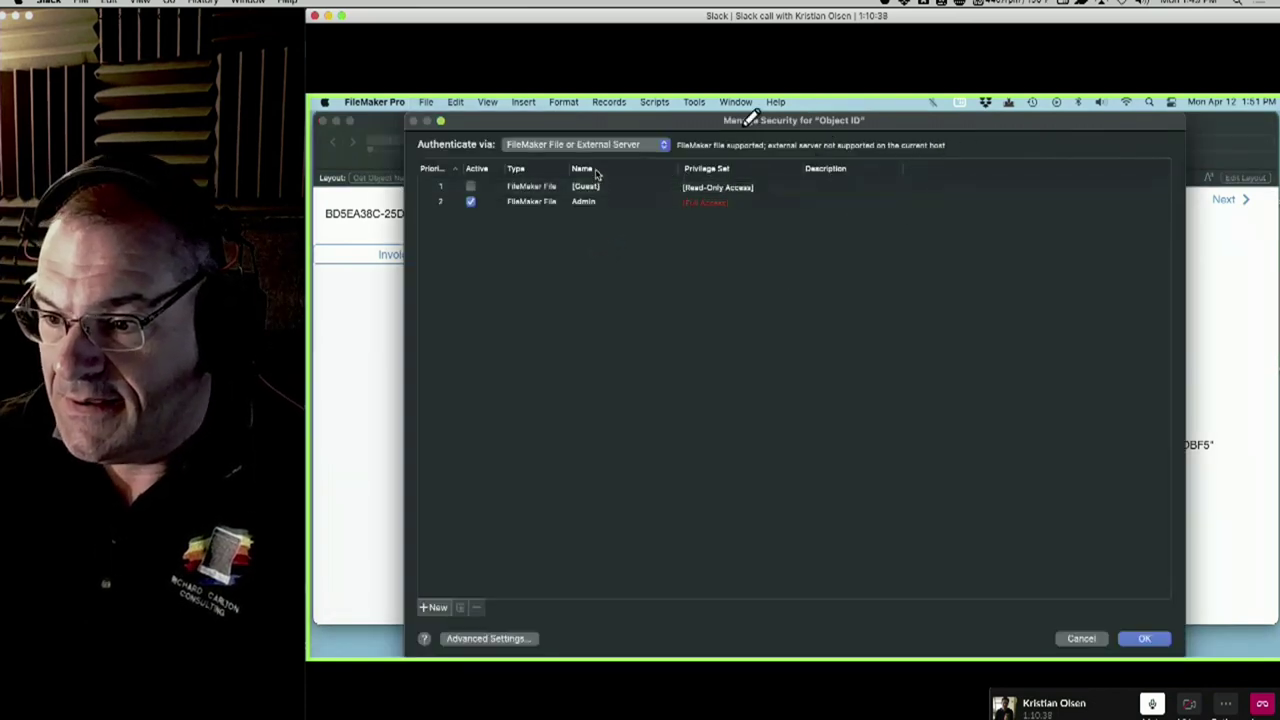
left_click_drag(492, 656, 550, 626)
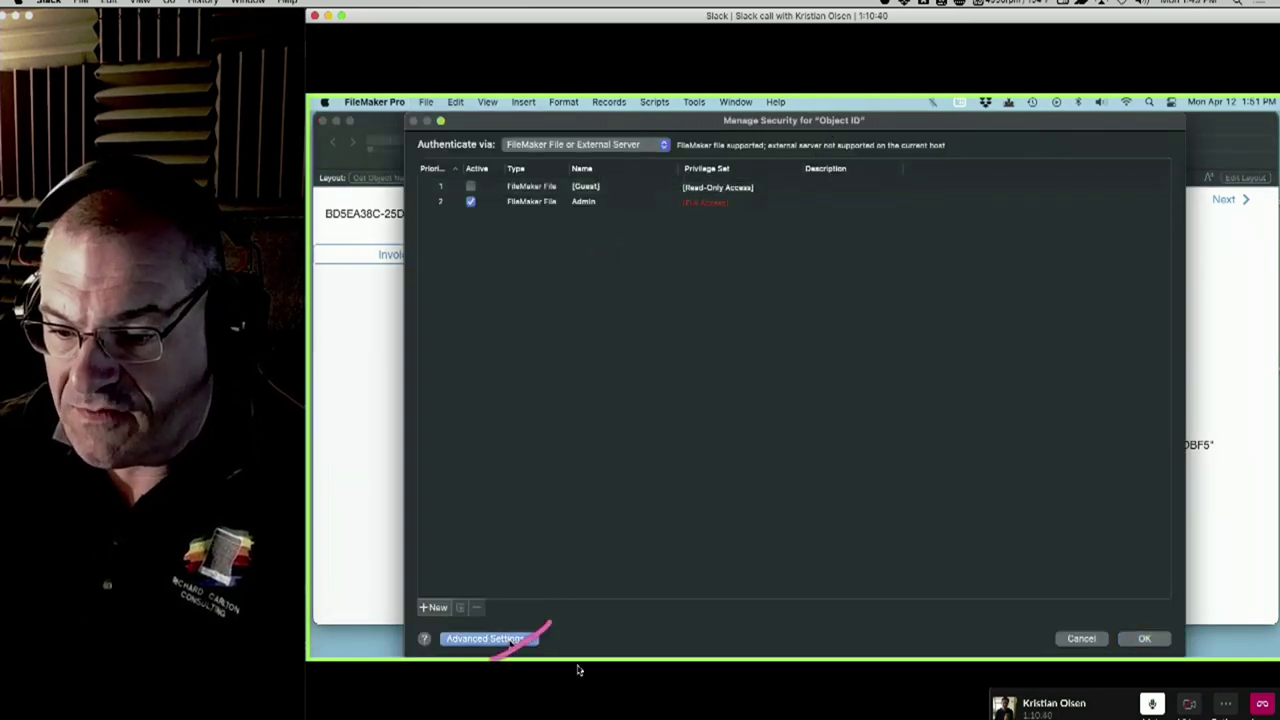
mouse_move(938, 230)
left_mouse_down()
mouse_move(885, 235)
mouse_move(968, 264)
left_mouse_up()
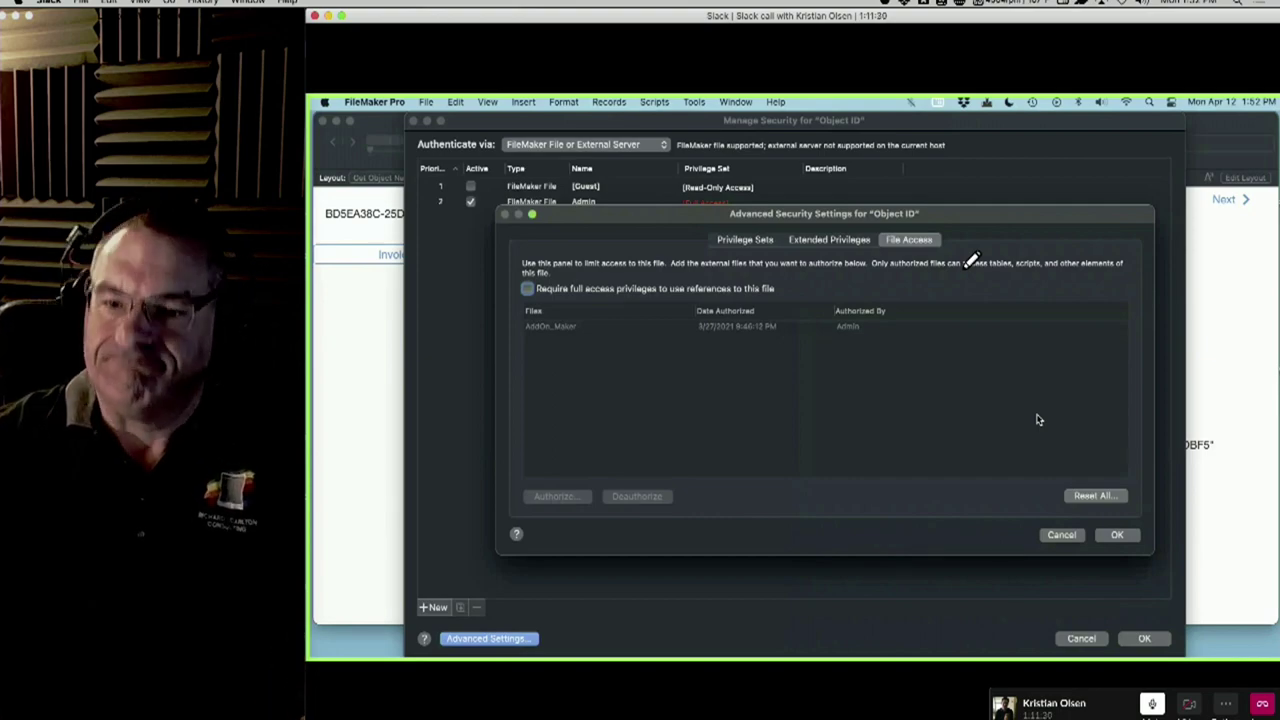
left_click(341, 17)
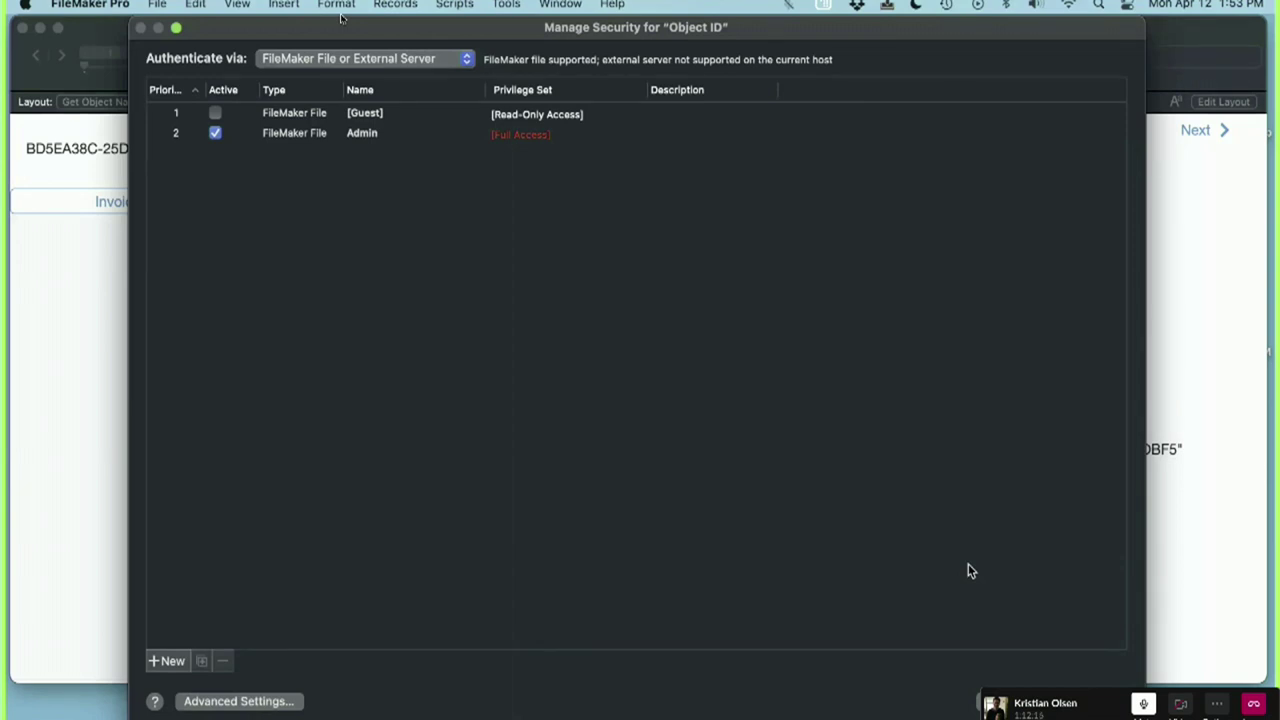
key("Escape")
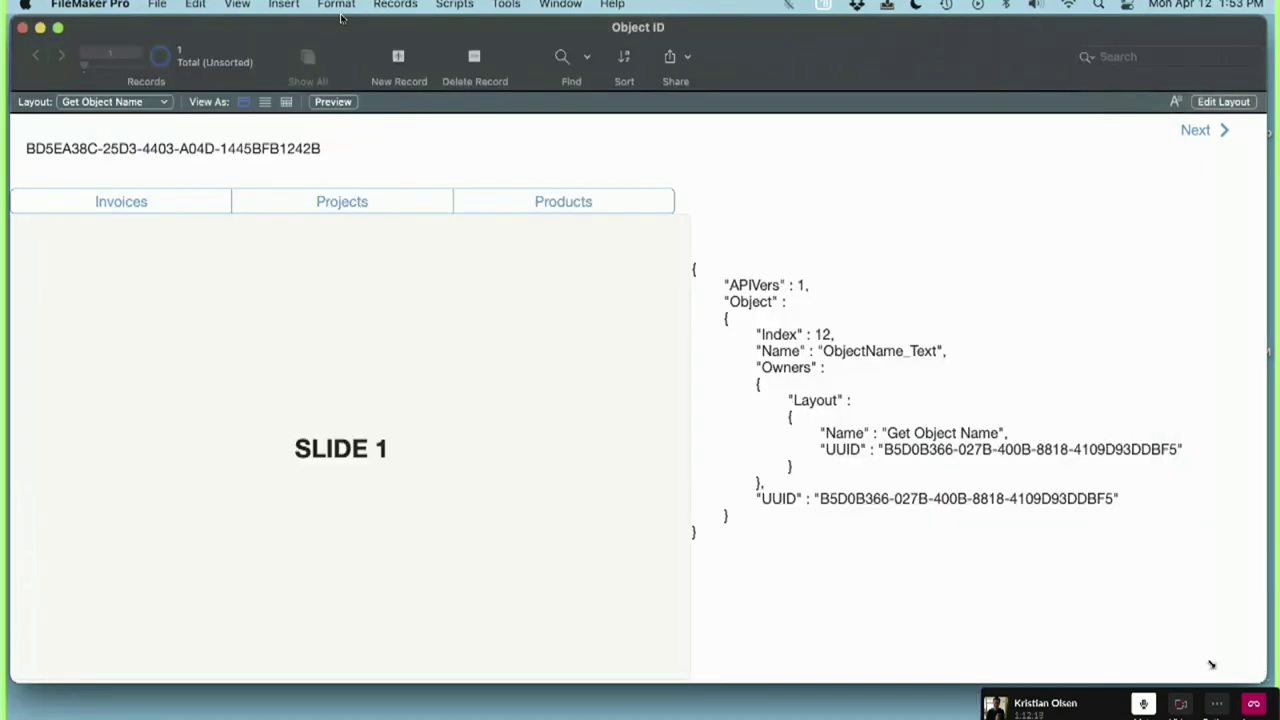
Step: Shrink the Object ID window to uncover the desktop and open the Objects UUID folder
left_click_drag(1262, 676, 717, 600)
left_click(899, 458)
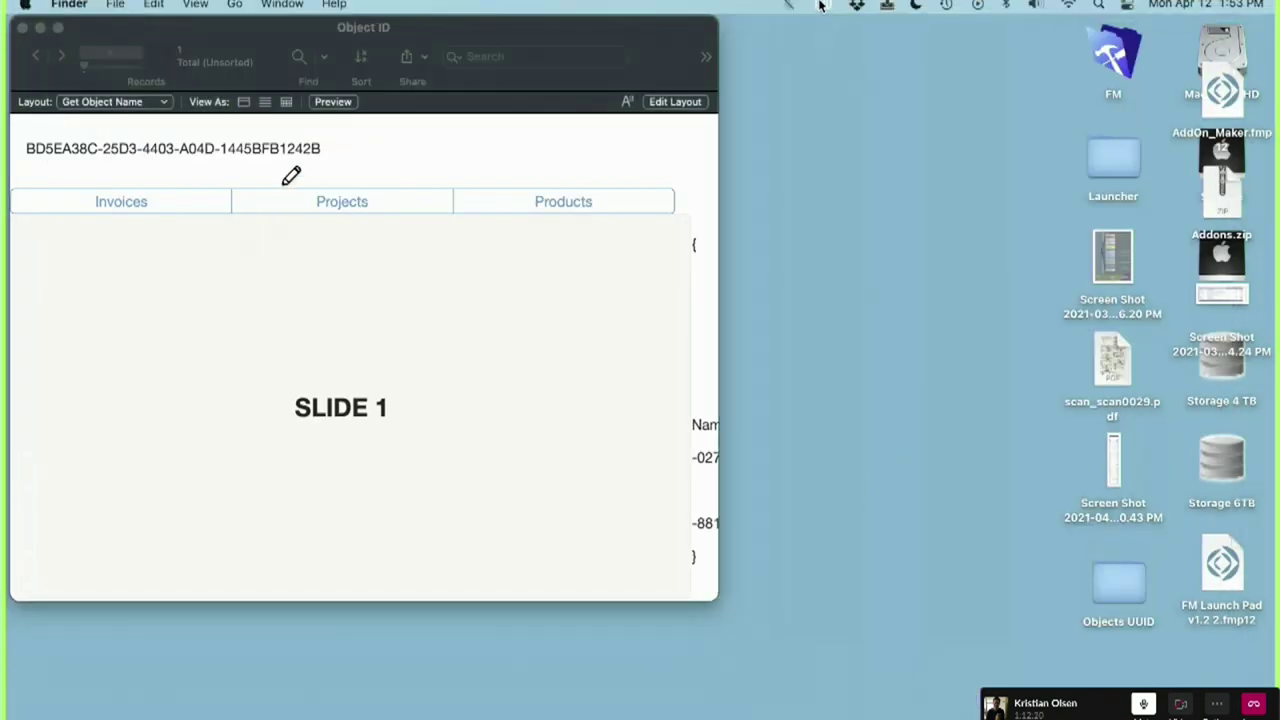
left_click(820, 5)
left_click(765, 57)
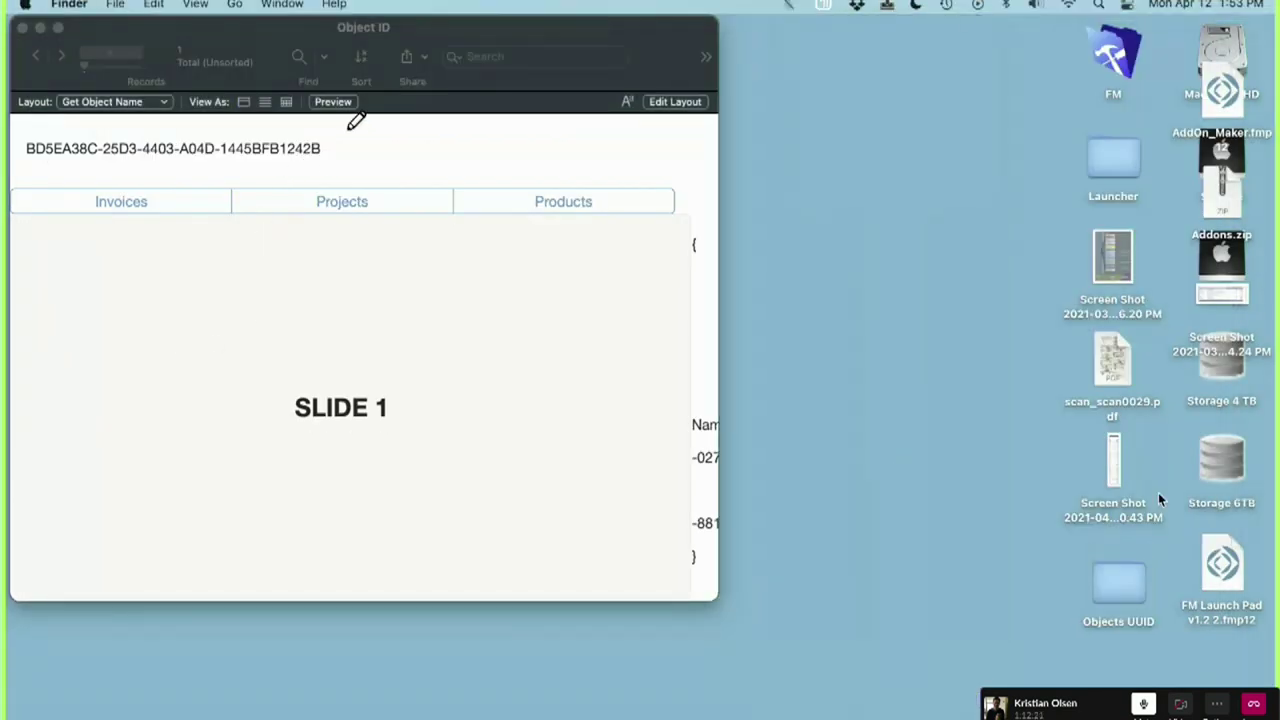
left_click(1222, 568)
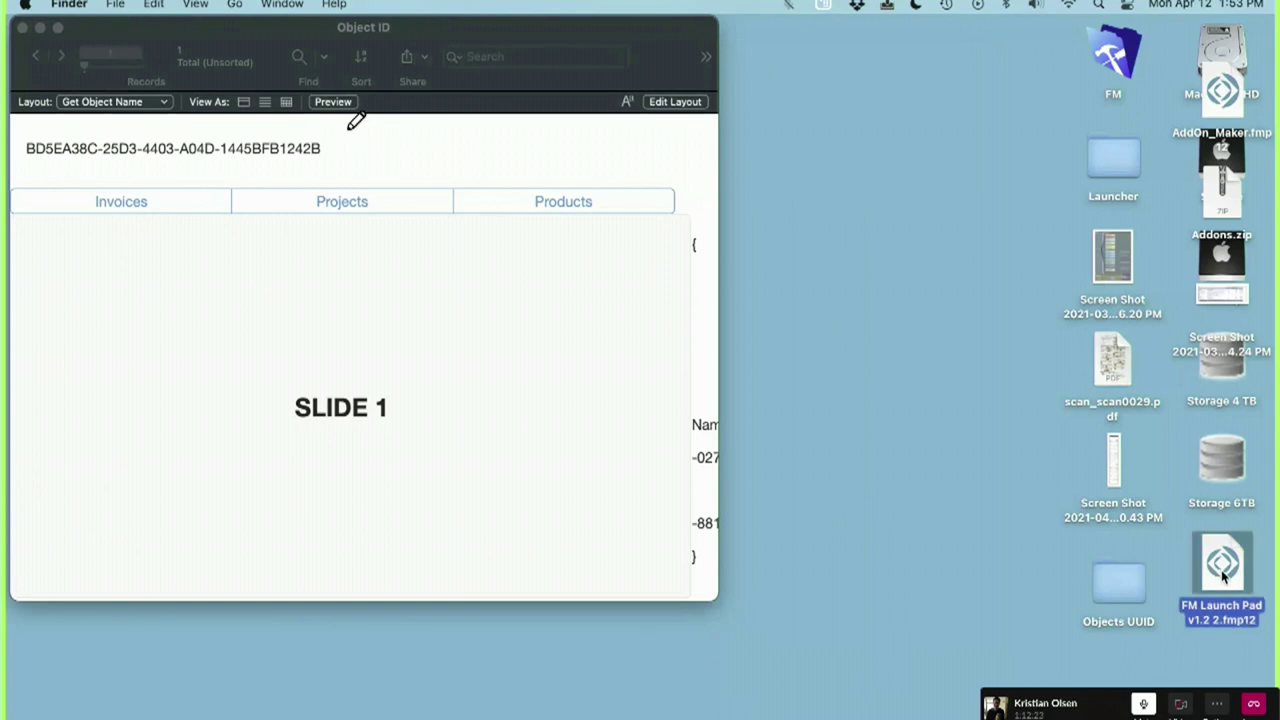
left_click(1124, 592)
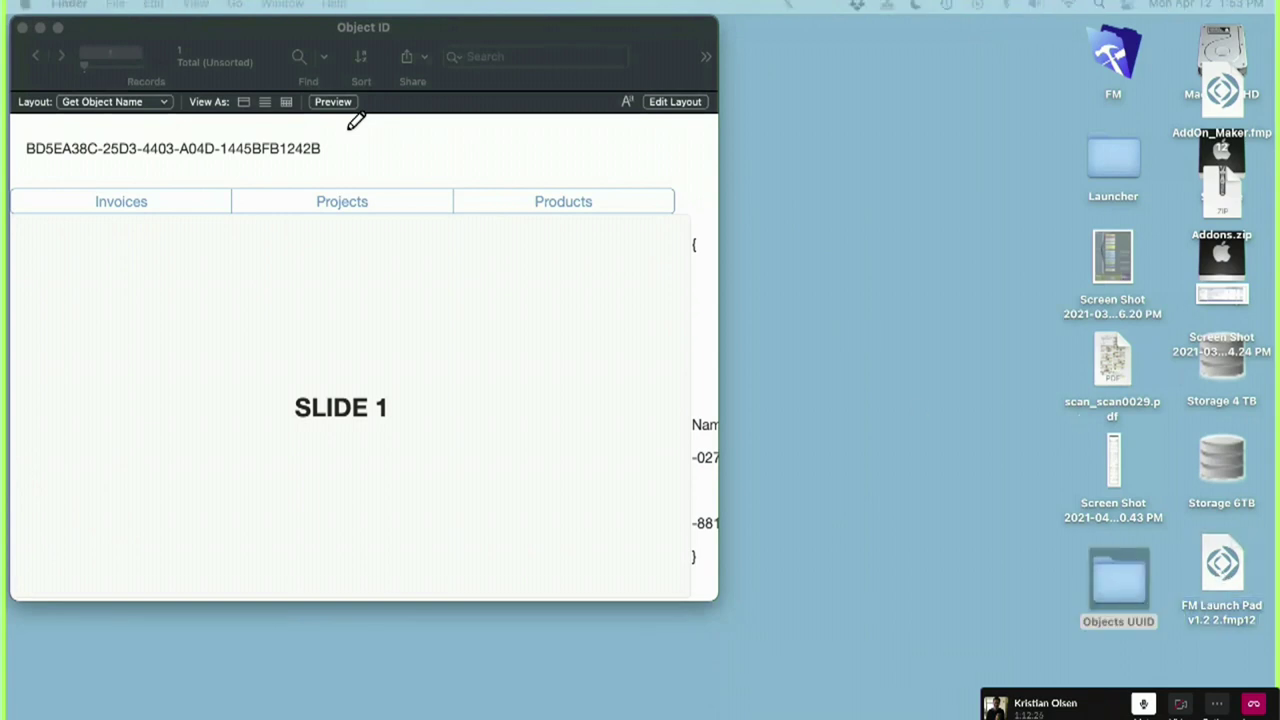
key("super+o")
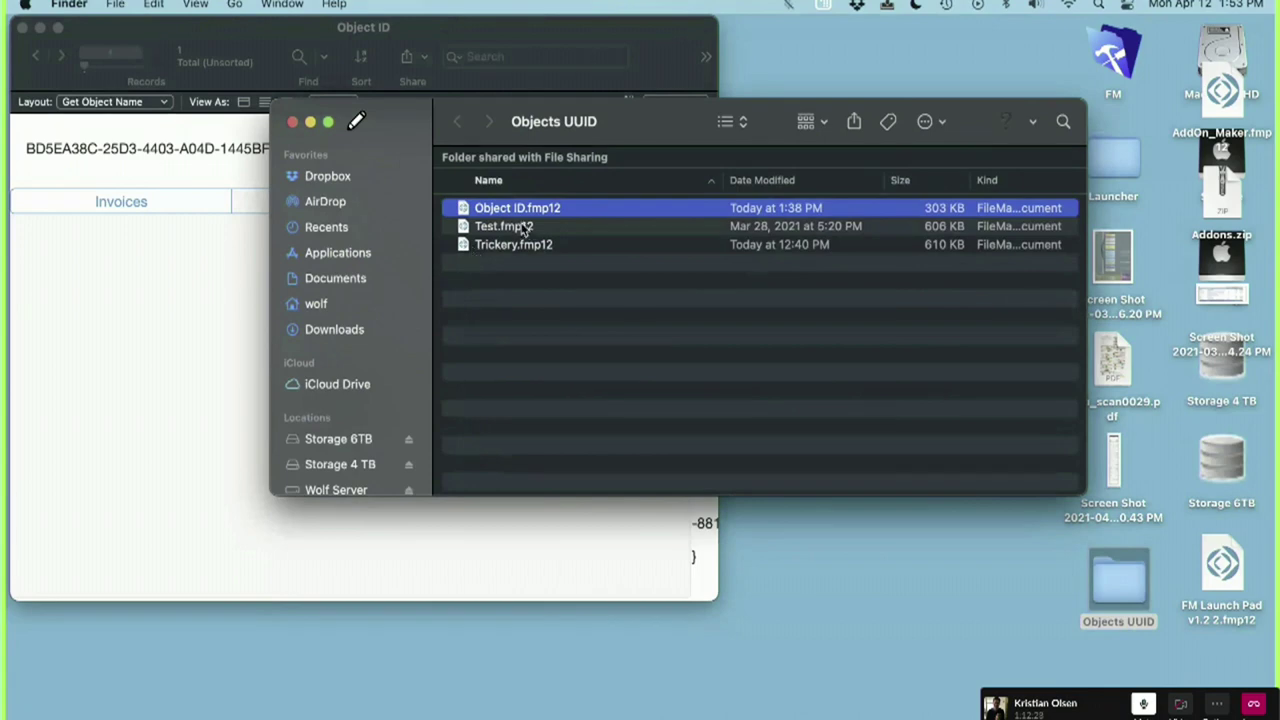
Step: Duplicate the Test.fmp12 file in the Objects UUID folder and reposition the folder window
left_click(506, 228)
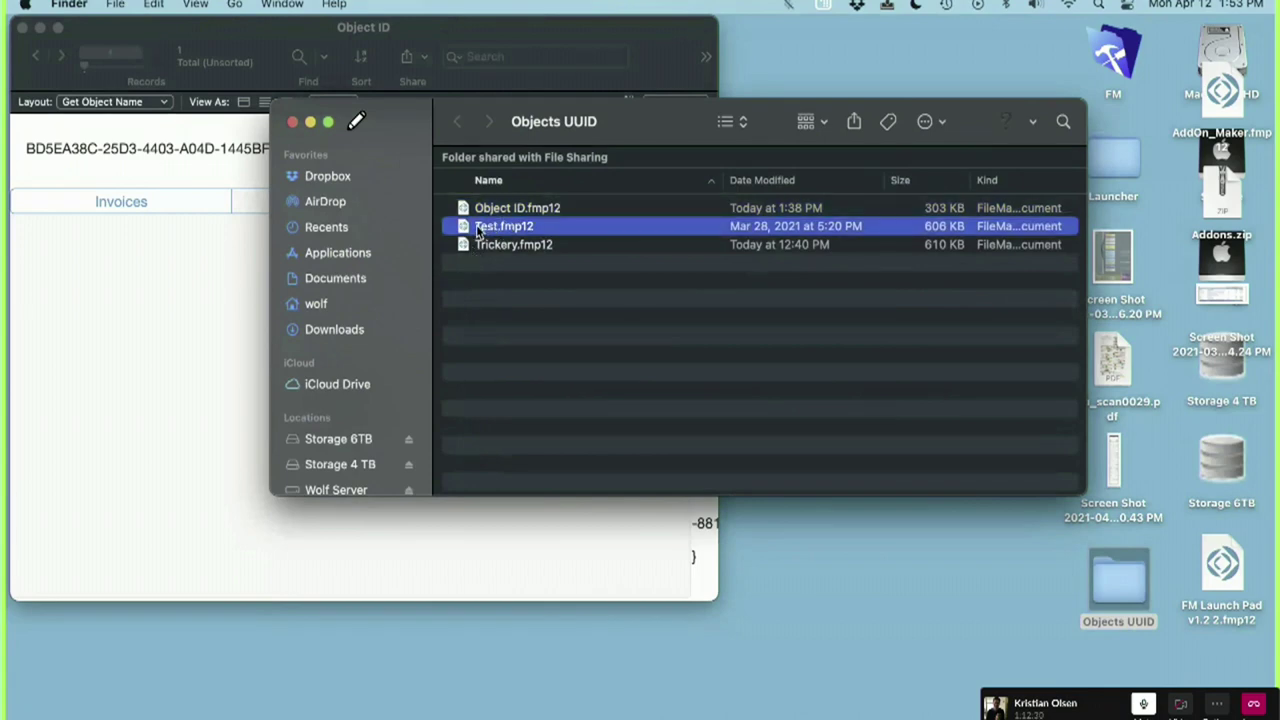
right_click(467, 230)
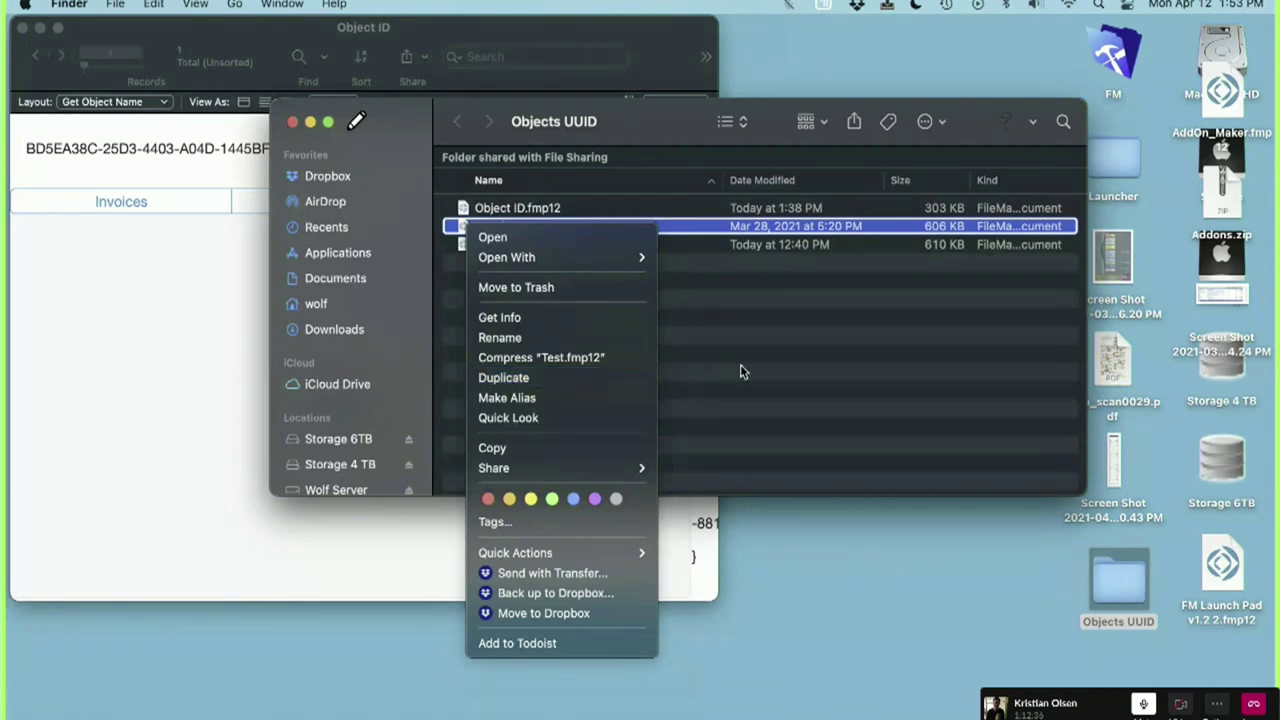
left_click(547, 240)
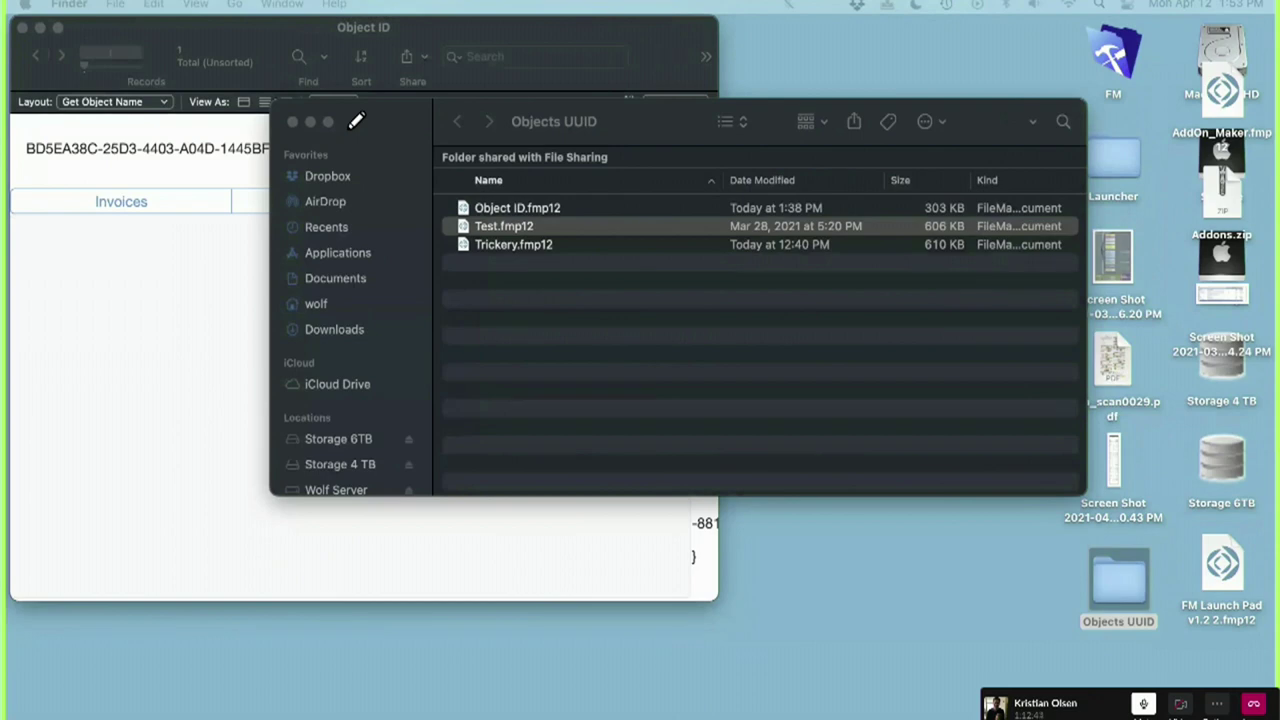
left_click(464, 227)
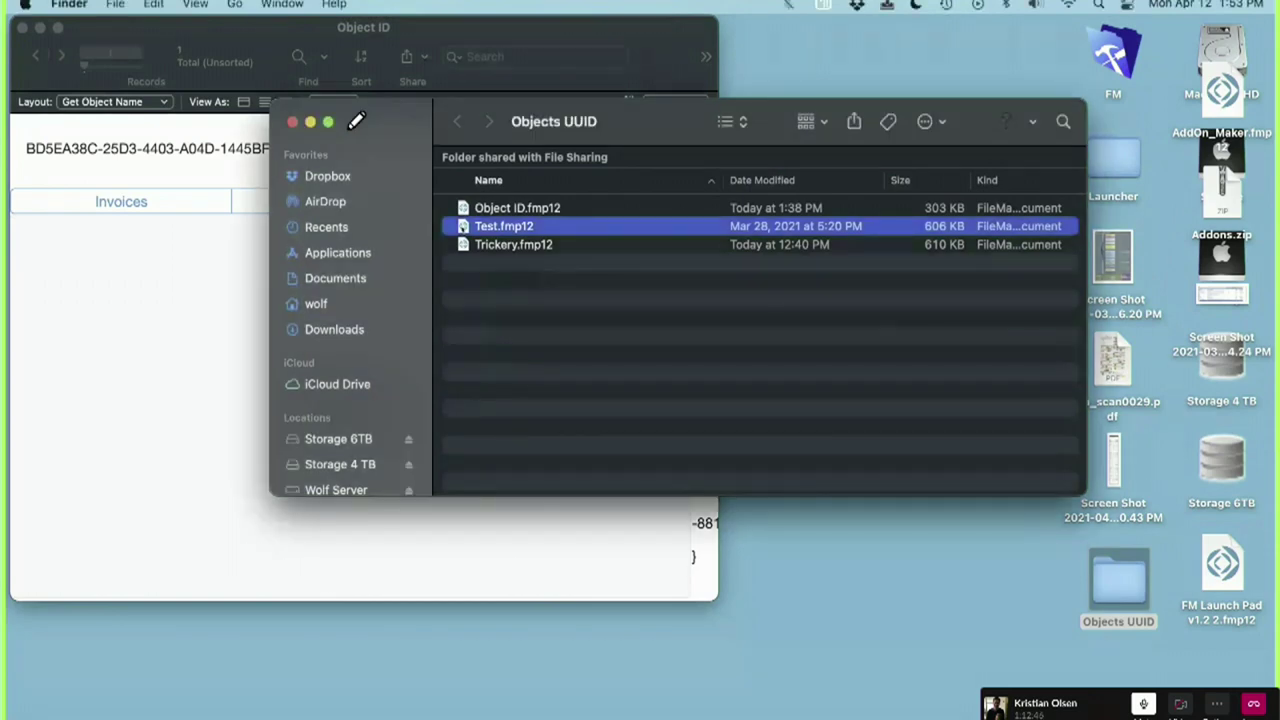
right_click(464, 228)
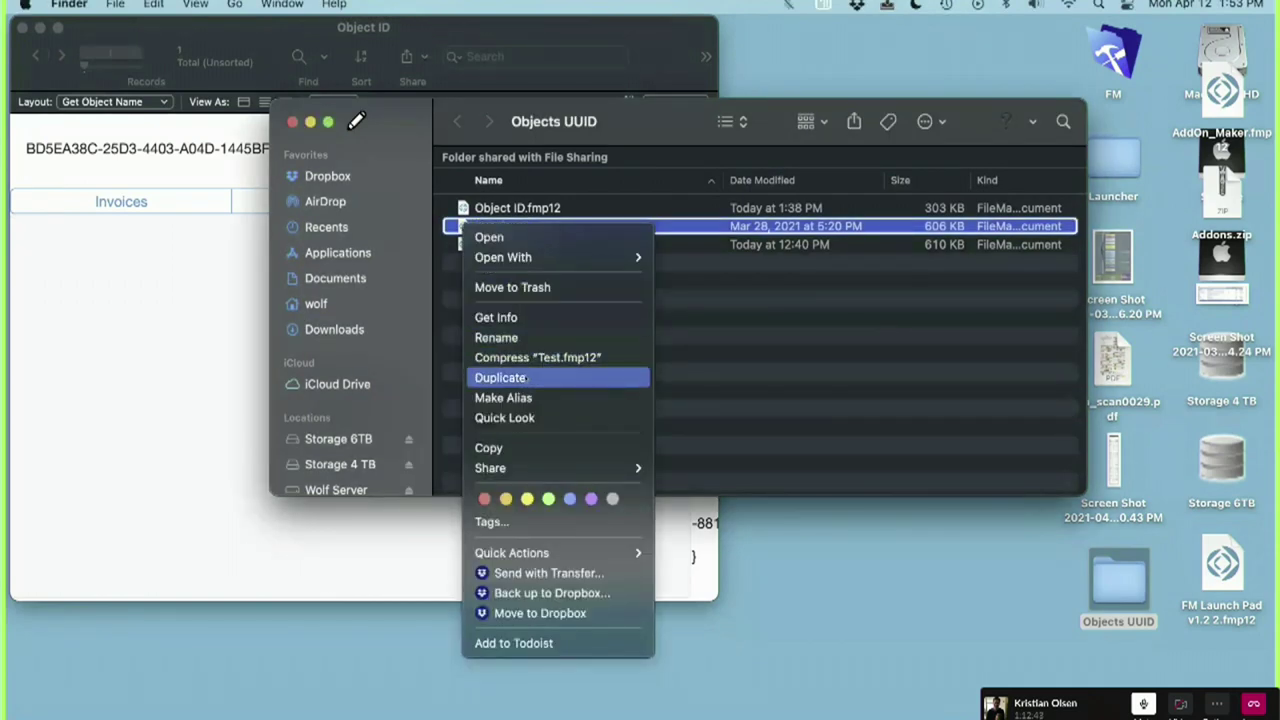
left_click(530, 377)
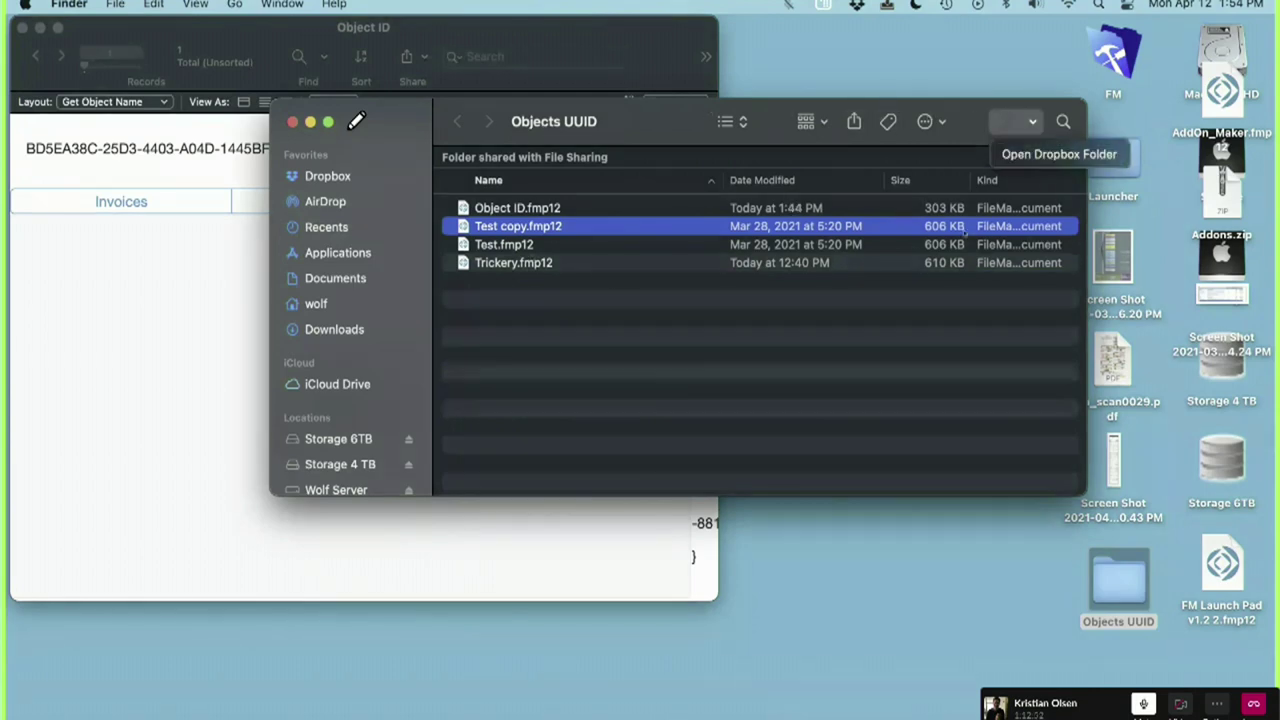
left_click_drag(377, 112, 415, 186)
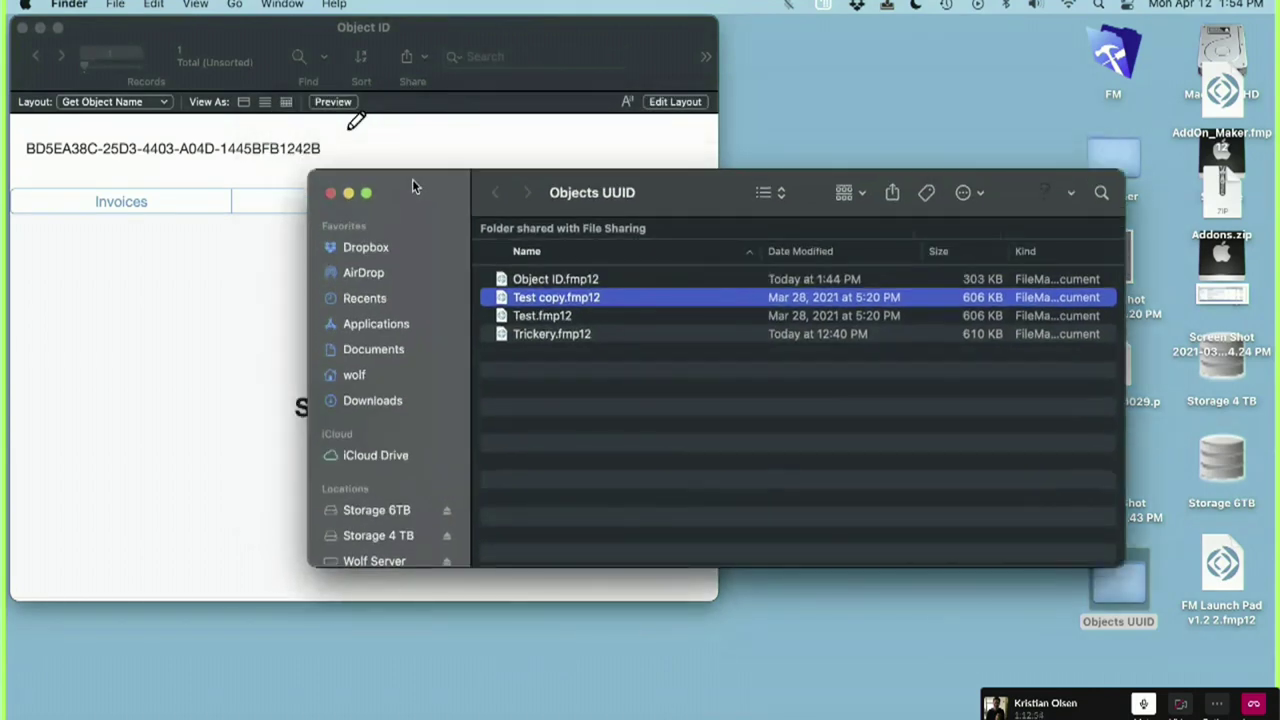
Step: Switch to the KO LaunchPad file and look through its list of custom functions
key("ctrl+Left")
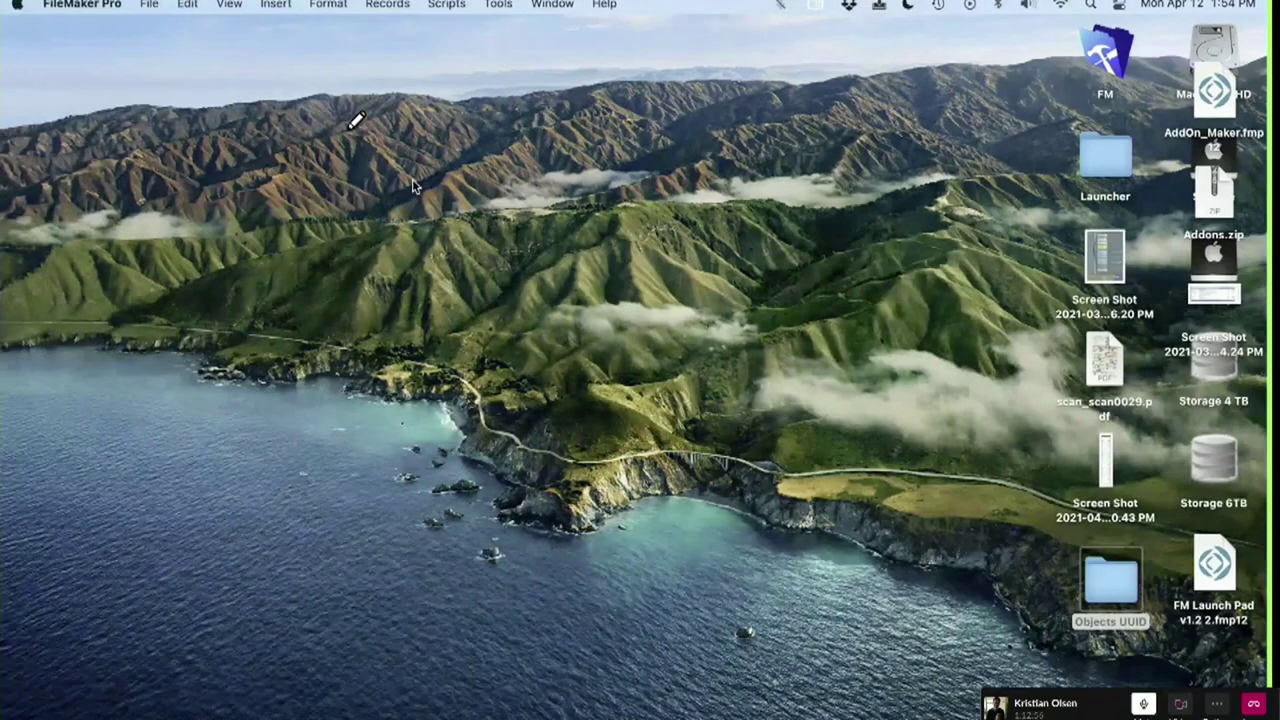
key("ctrl+Left")
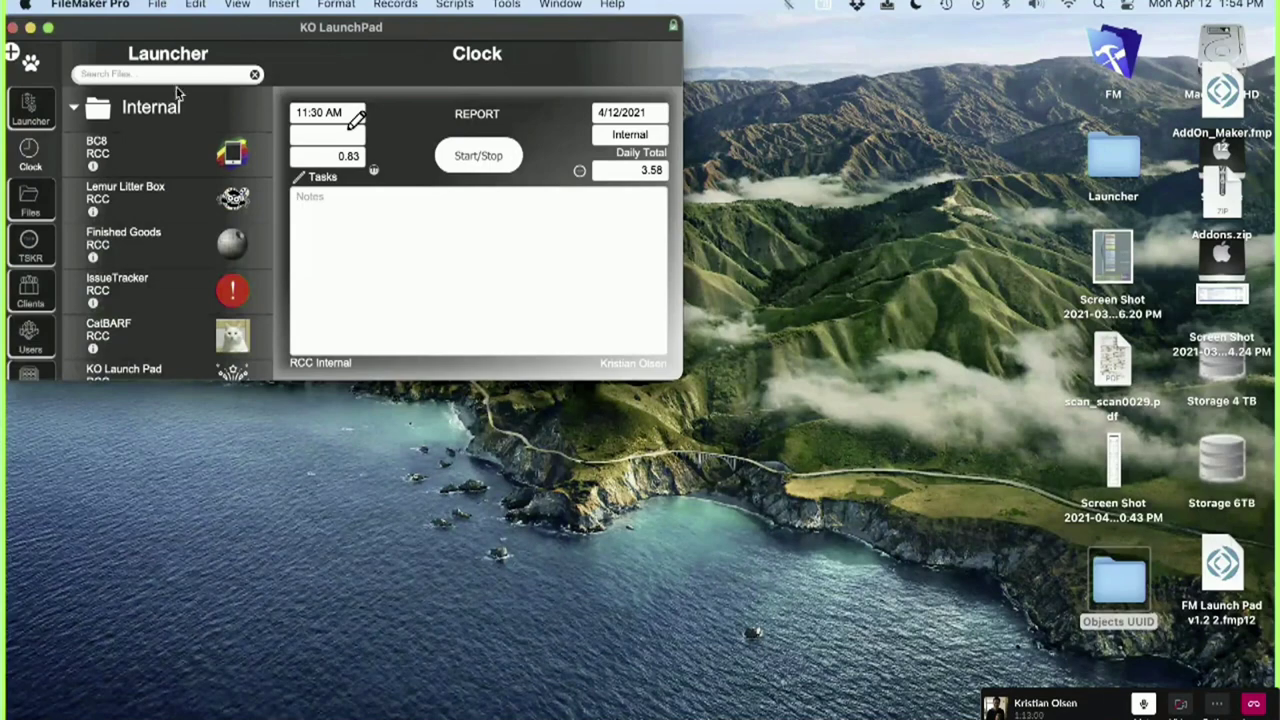
left_click(160, 5)
mouse_move(167, 178)
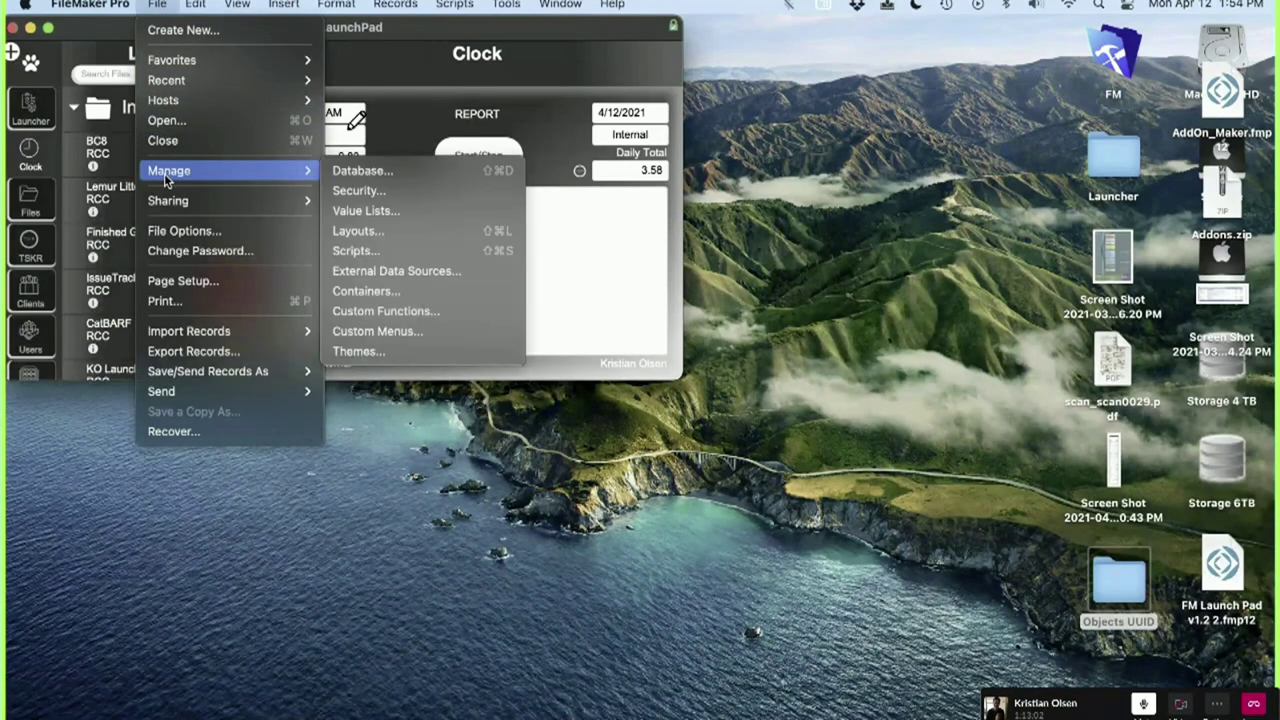
left_click(423, 313)
left_click(545, 366)
key("Down")
key("Down")
key("Down")
key("Down")
key("Down")
key("Down")
key("Down")
key("Down")
key("Down")
key("Down")
key("Down")
key("Down")
key("Down")
key("Down")
key("Down")
key("Down")
key("Down")
key("Down")
key("Down")
key("Down")
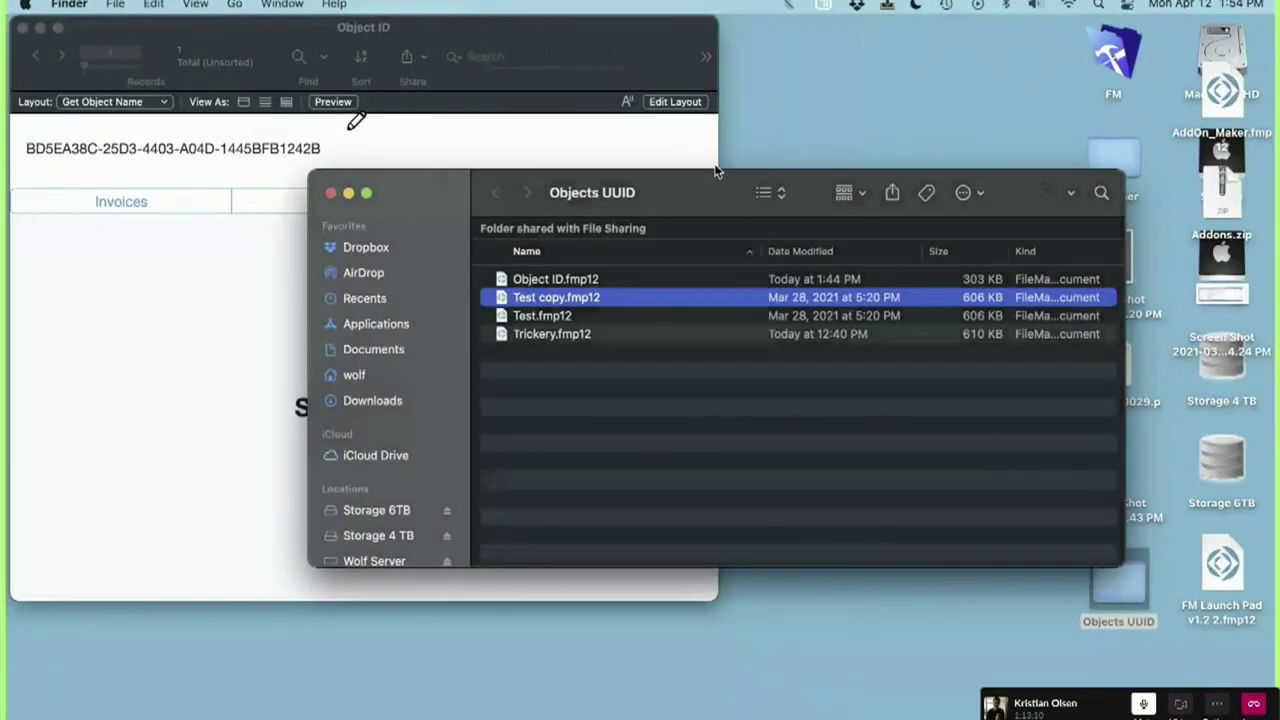
Step: Open Test.fmp12 and Test copy.fmp12 together and move their windows apart
left_click(533, 314, "shift")
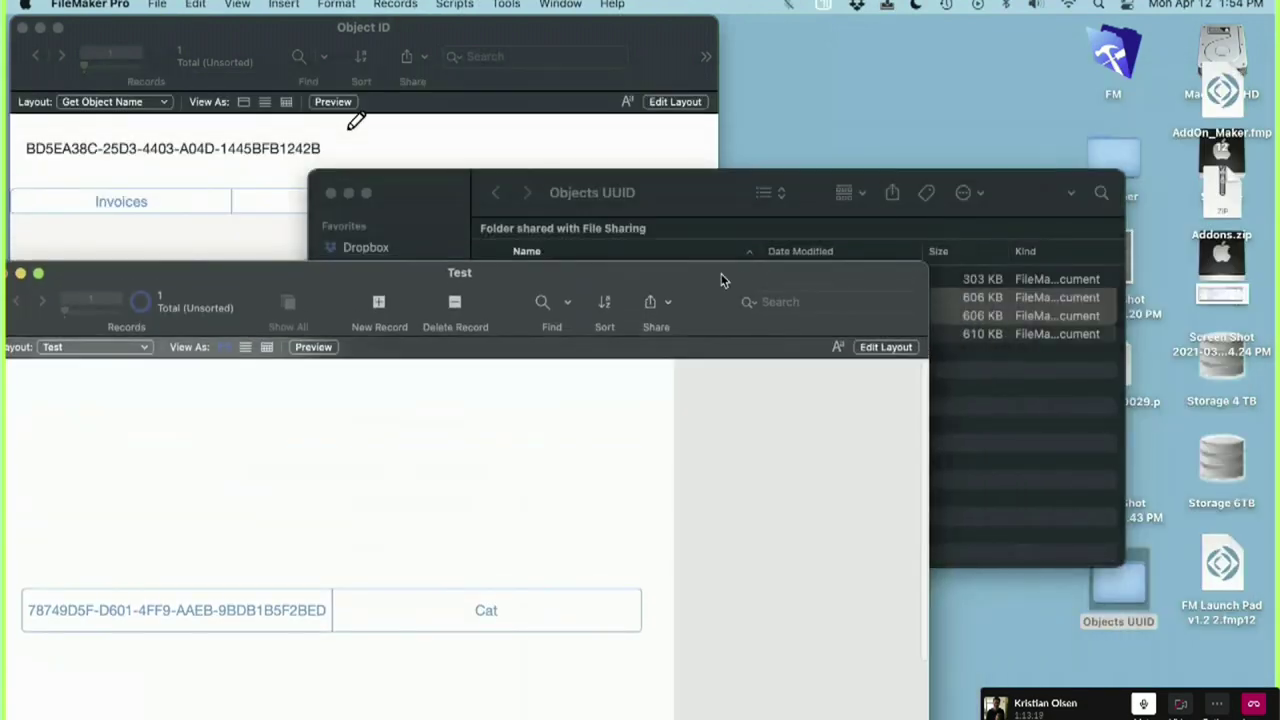
left_click_drag(726, 281, 834, 144)
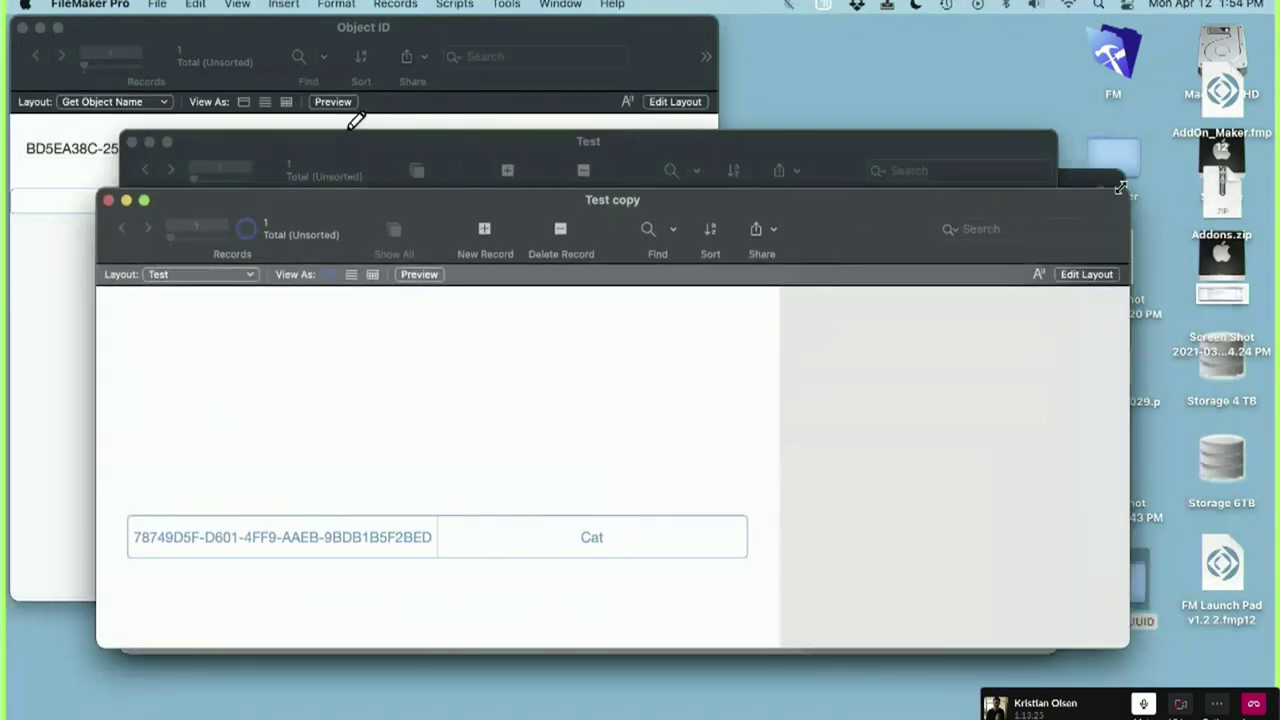
left_click_drag(1120, 187, 815, 277)
left_click_drag(728, 279, 900, 352)
left_click(905, 146)
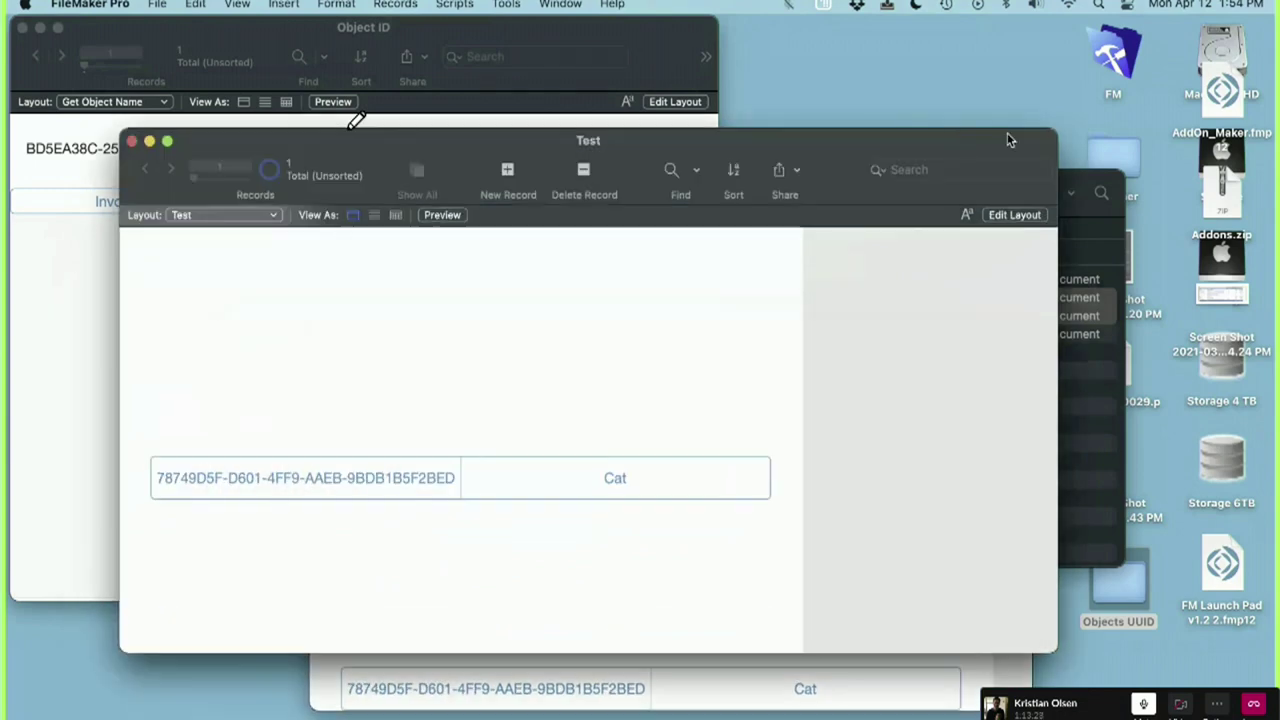
Step: Resize and arrange the Test and Test copy windows to fit their layouts beside each other
left_click_drag(1055, 132, 820, 145)
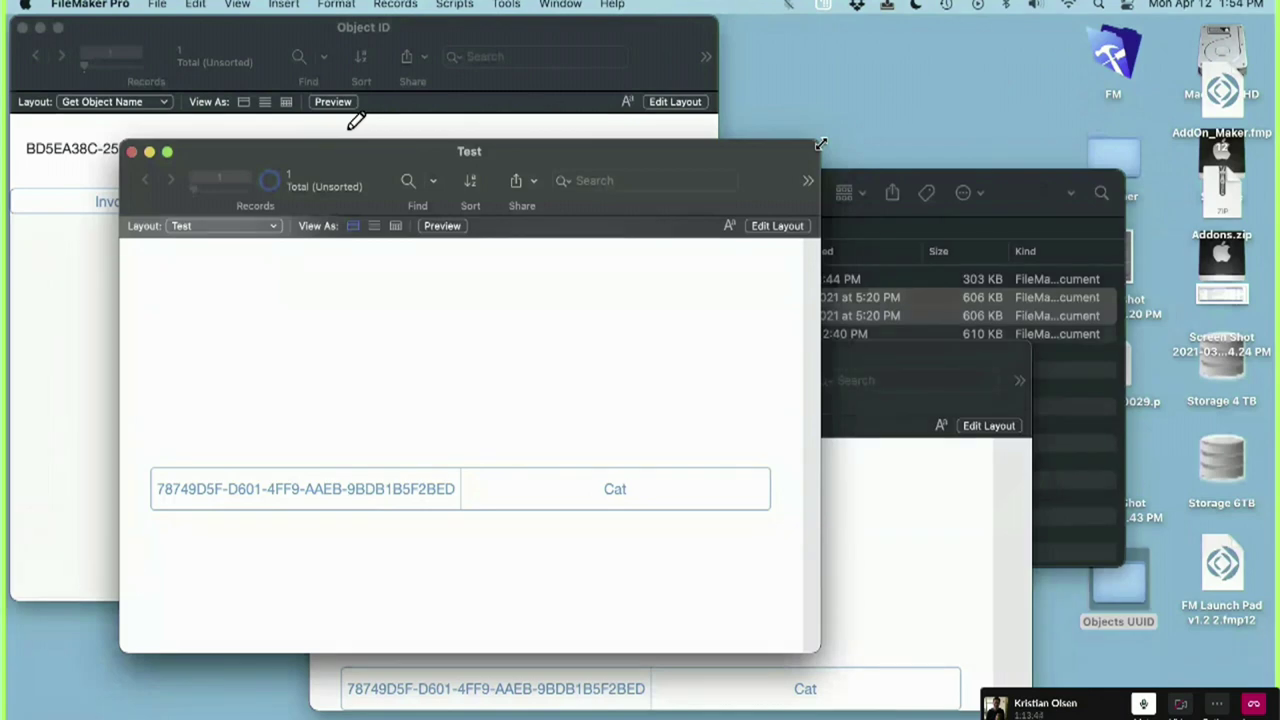
double_click(923, 333)
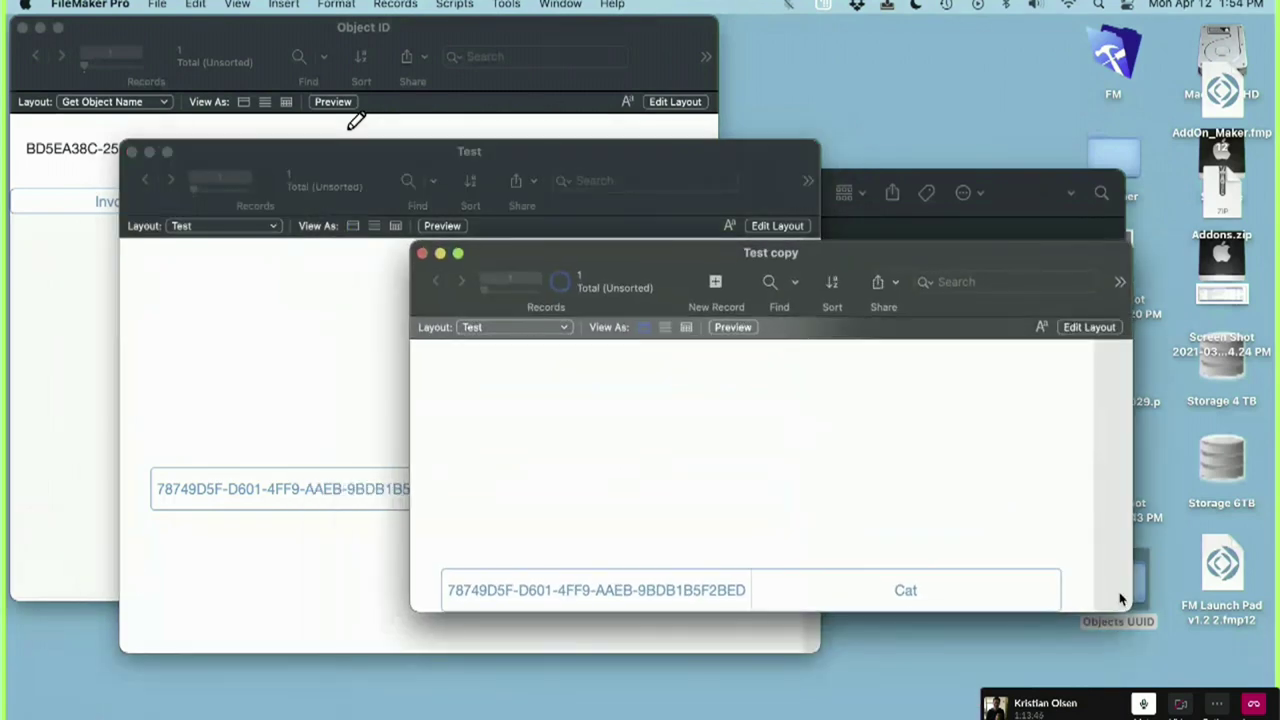
left_click_drag(1125, 605, 1086, 676)
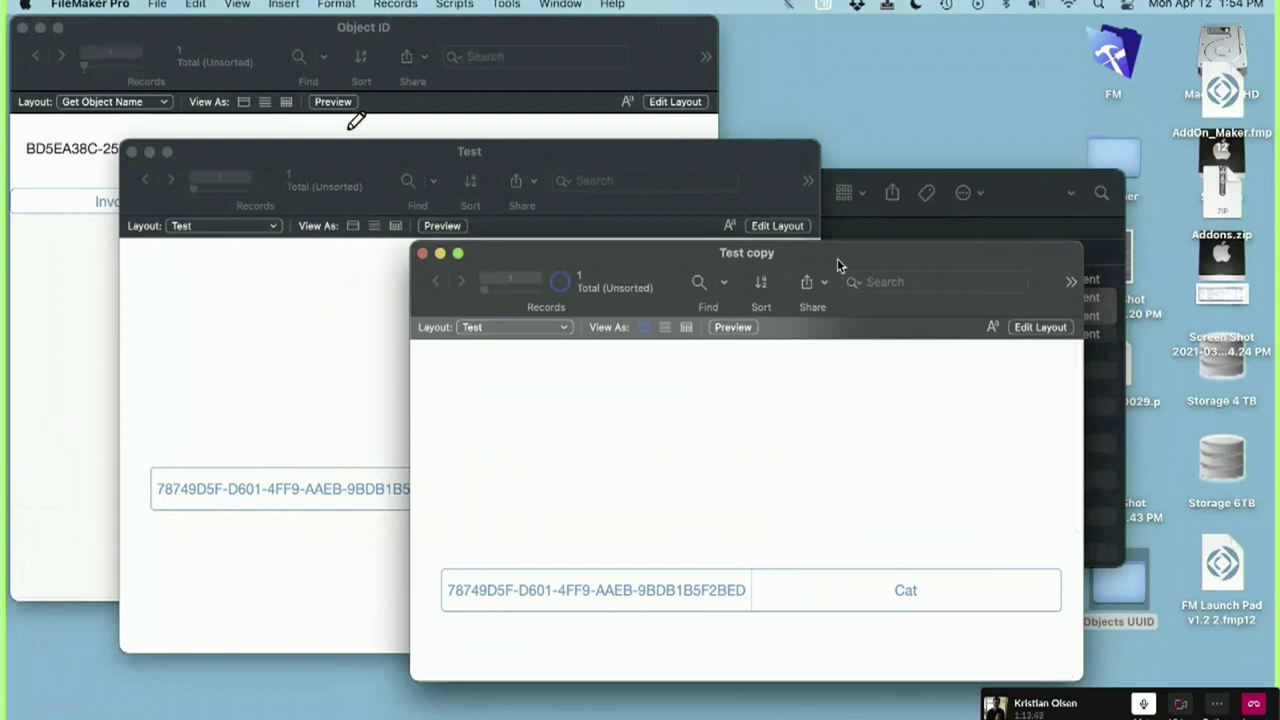
left_click_drag(837, 262, 868, 264)
left_click(774, 153)
left_click_drag(818, 140, 800, 145)
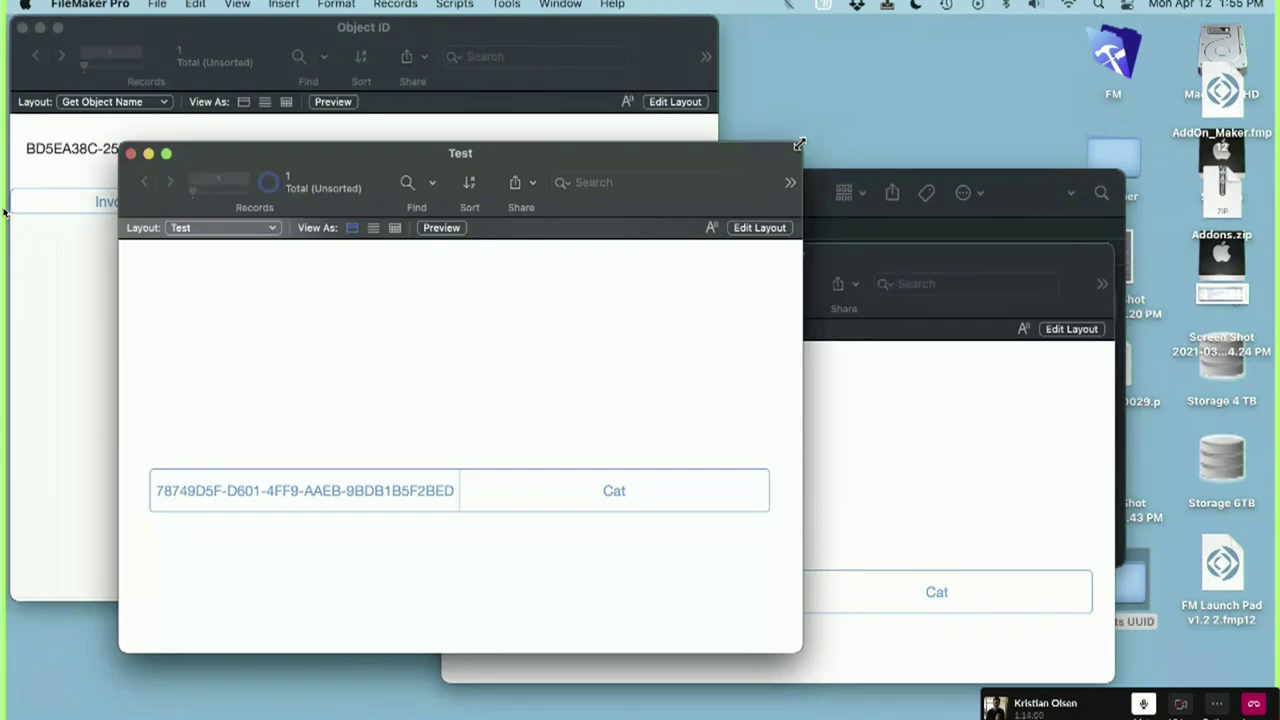
left_click_drag(752, 156, 706, 117)
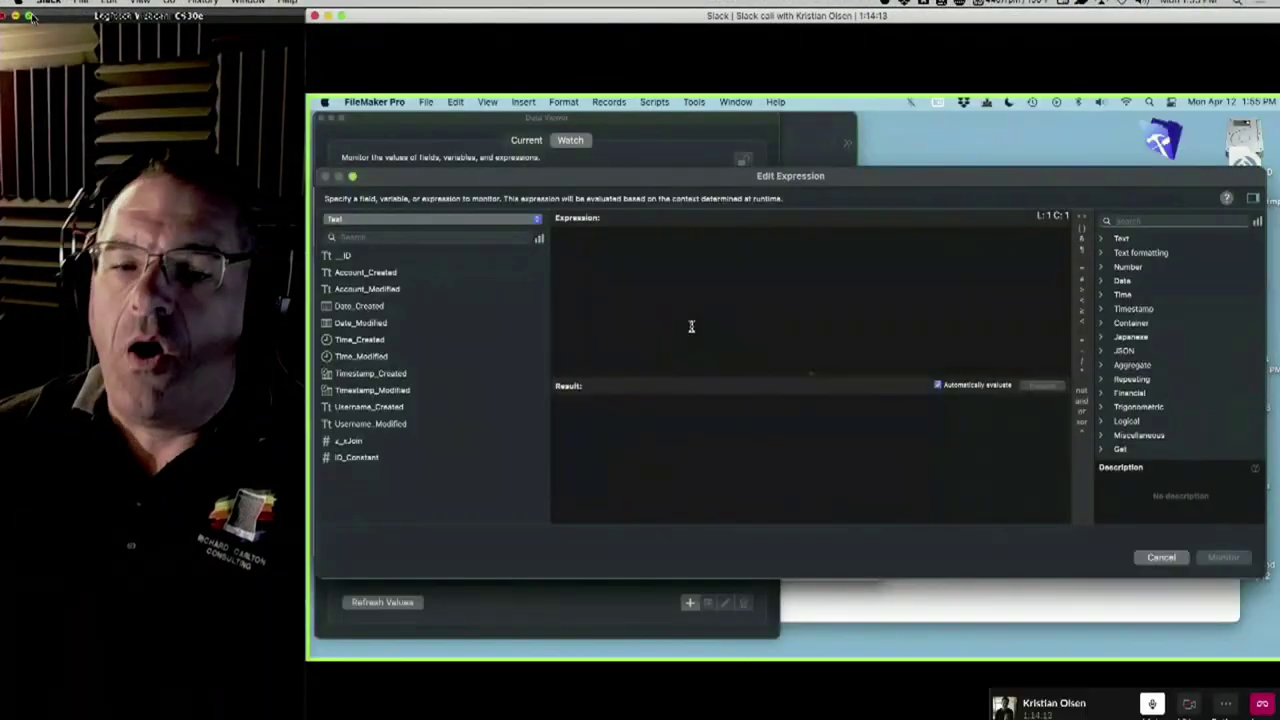
type("fm")
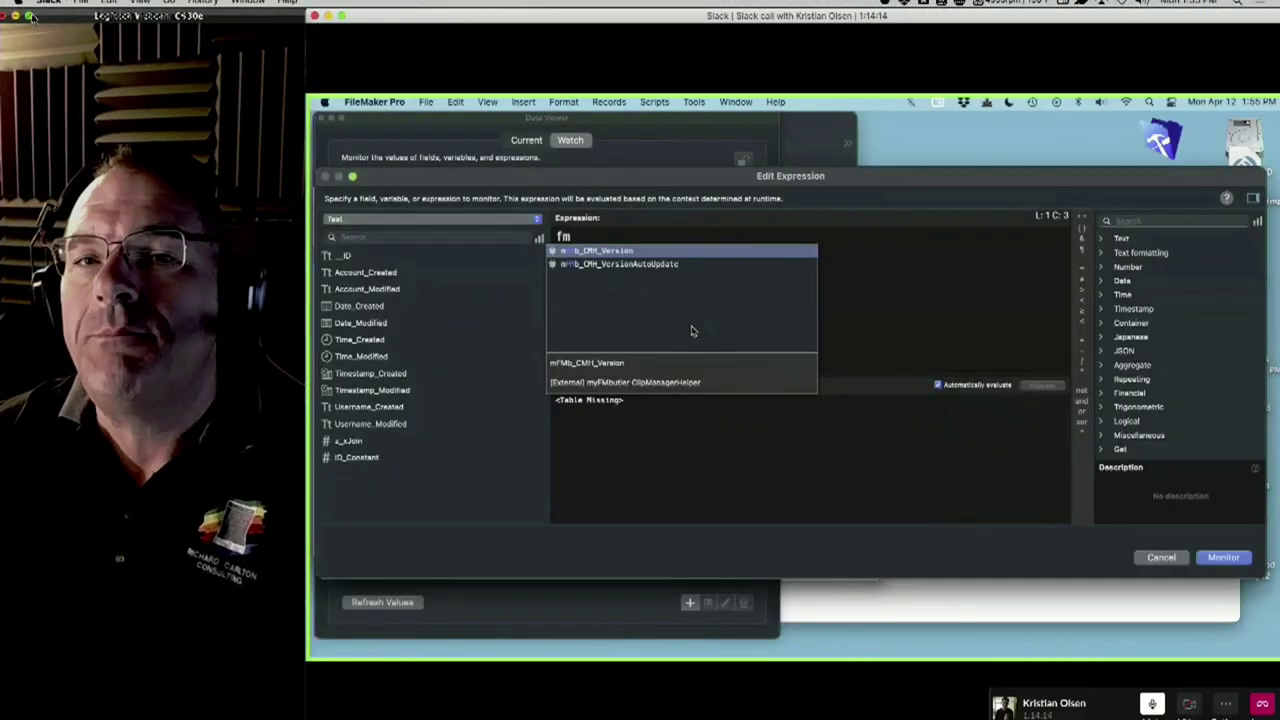
type("_")
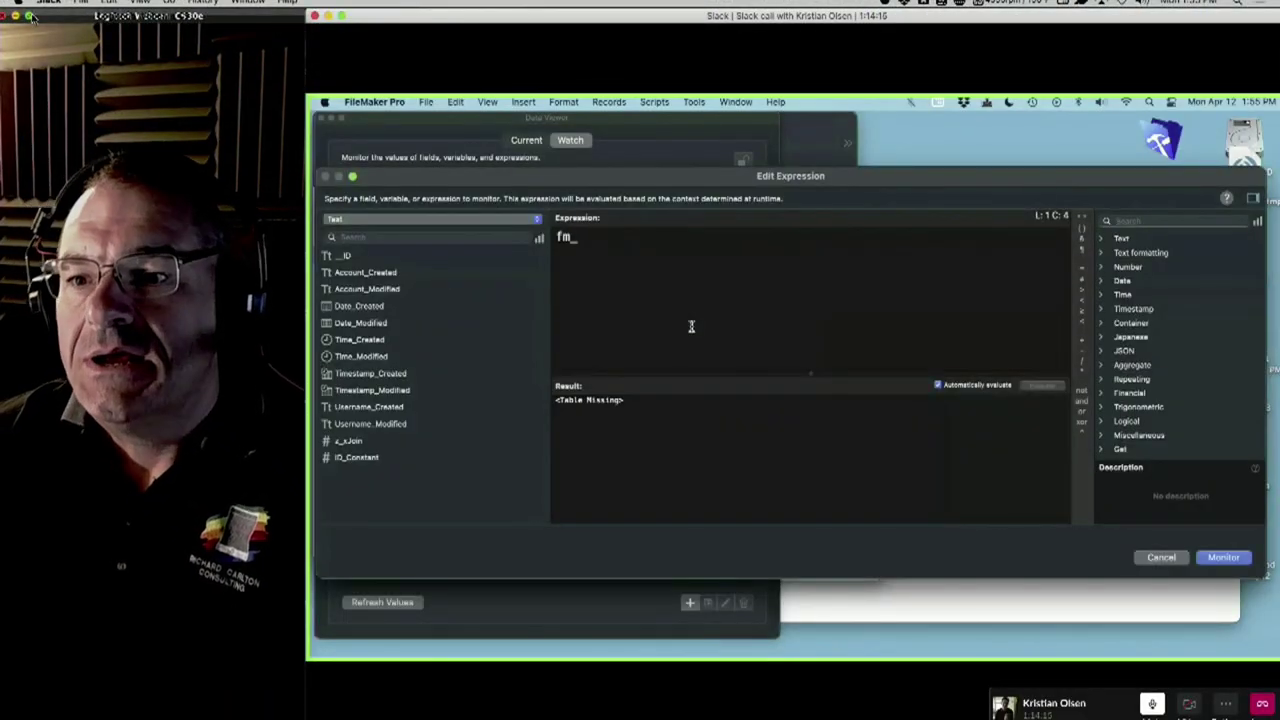
left_click(1161, 557)
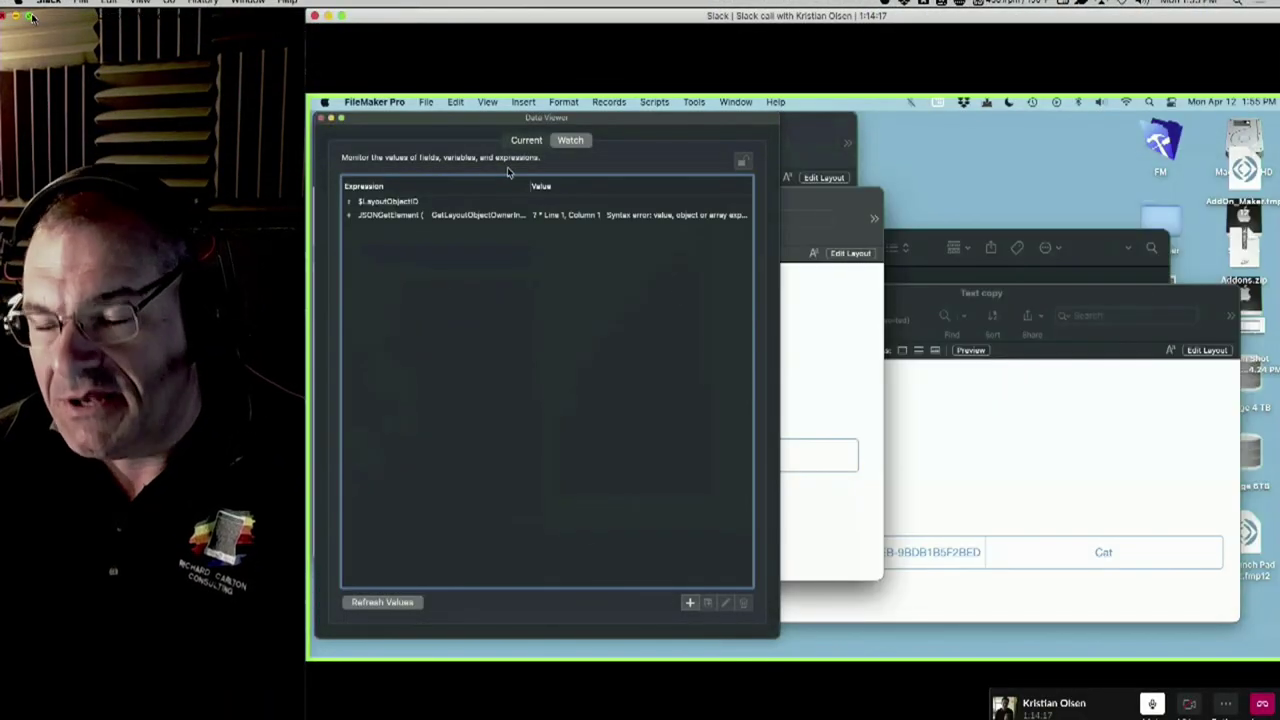
Step: Paste the copied FM_Name_ID custom function into the Test file and save its custom functions
left_click(426, 103)
mouse_move(470, 231)
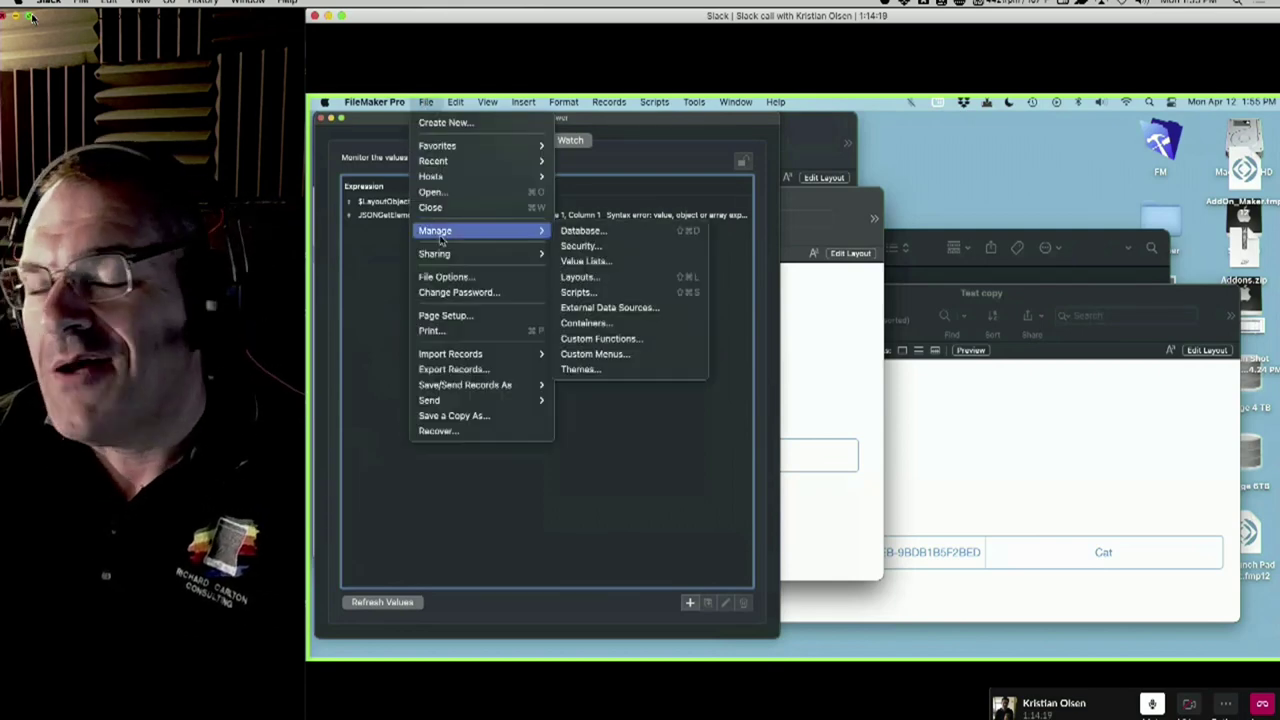
left_click(613, 340)
key("super+v")
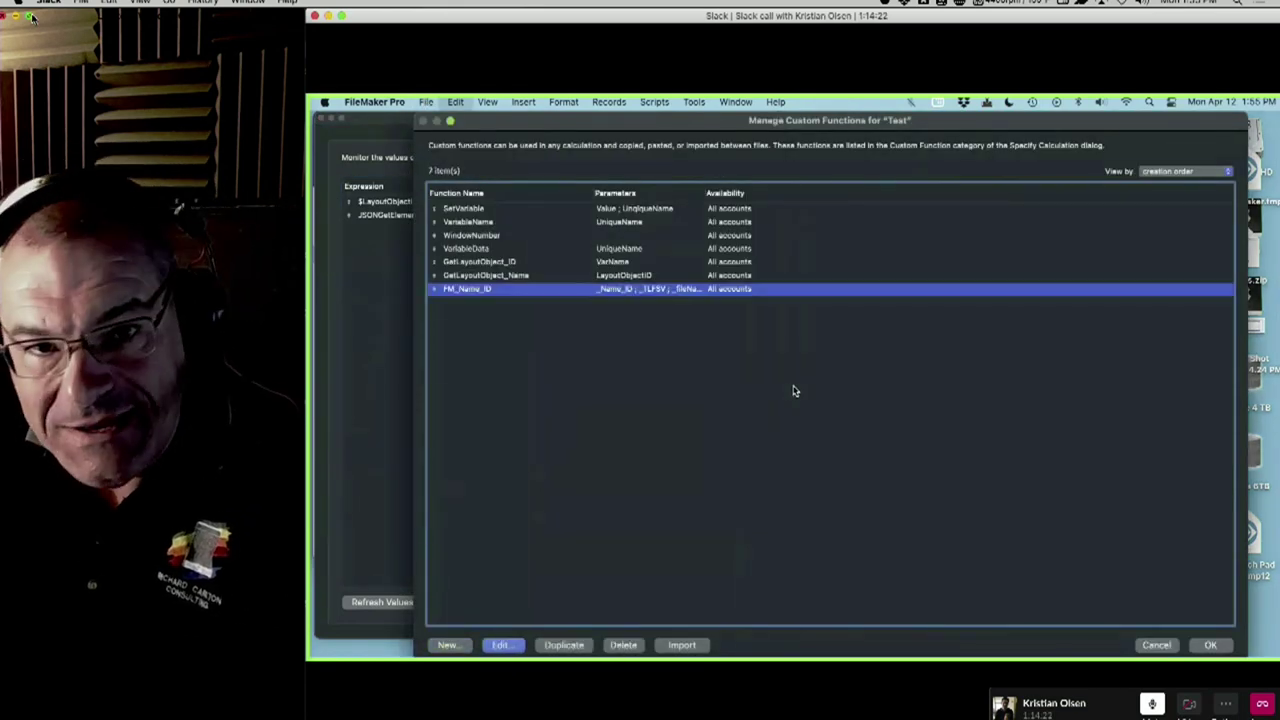
left_click(1211, 645)
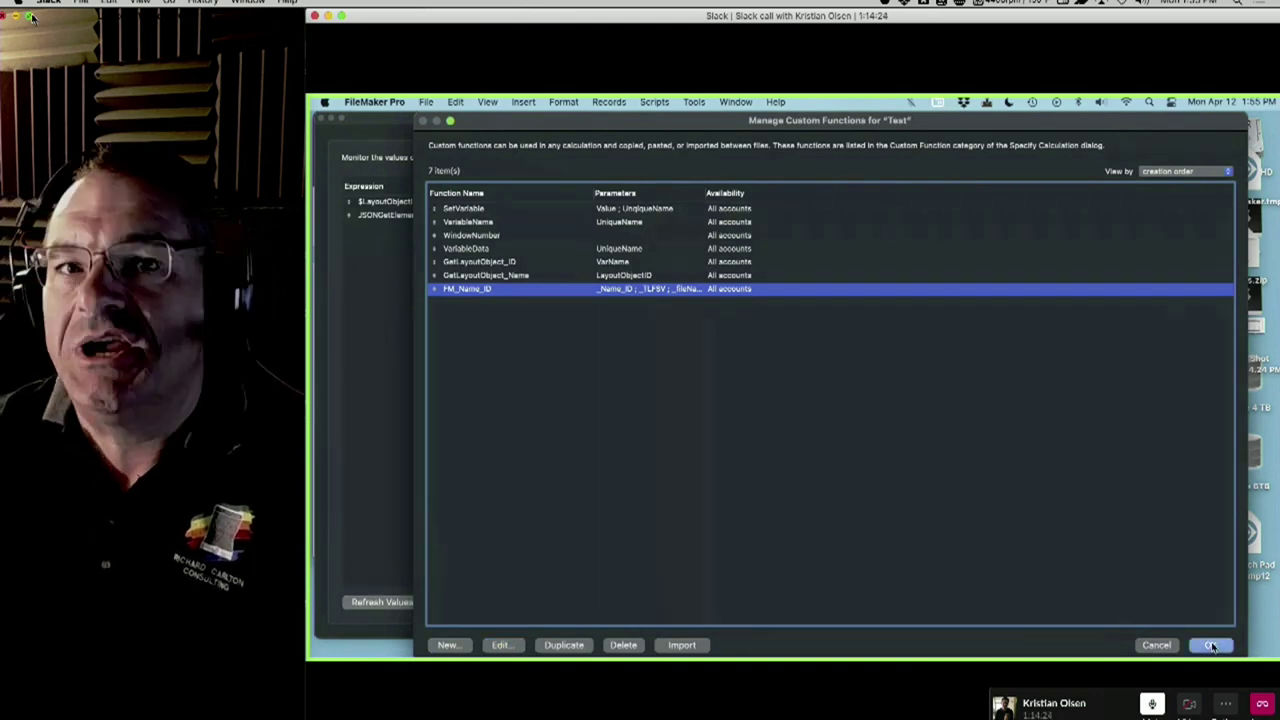
Step: Paste the FM_Name_ID custom function into the Test copy file and save its custom functions
left_click(428, 104)
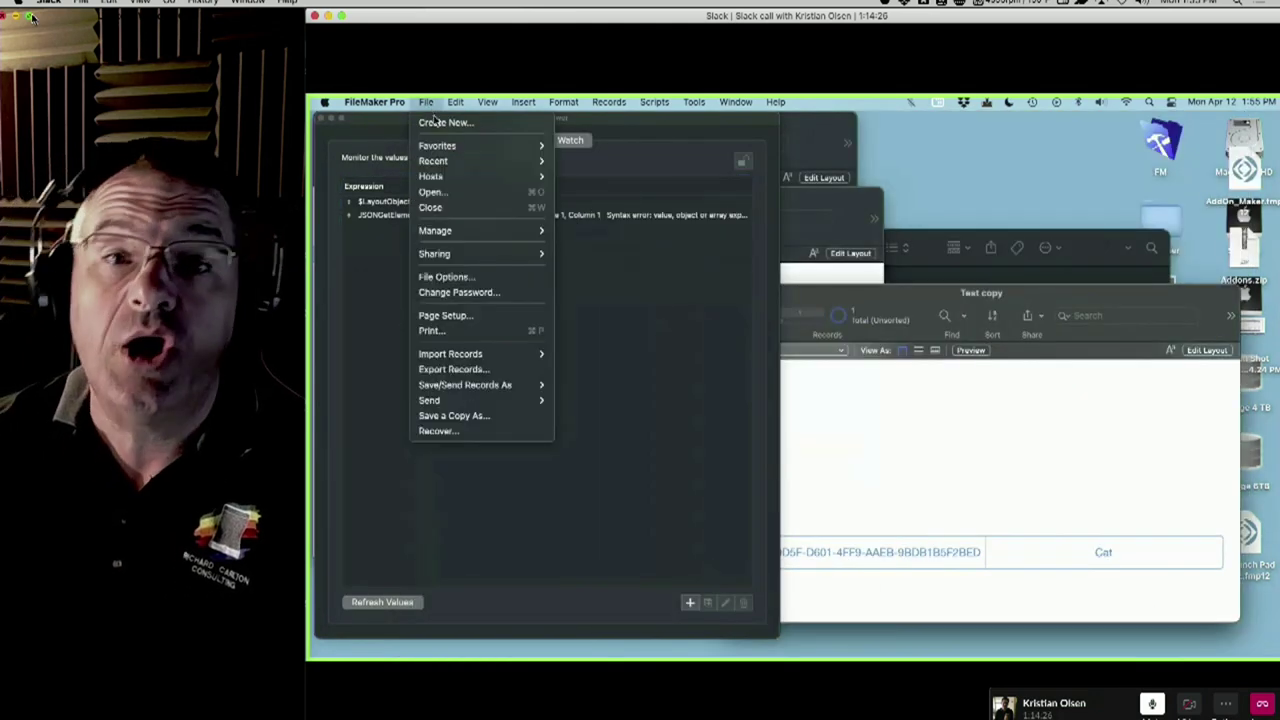
mouse_move(480, 231)
left_click(603, 340)
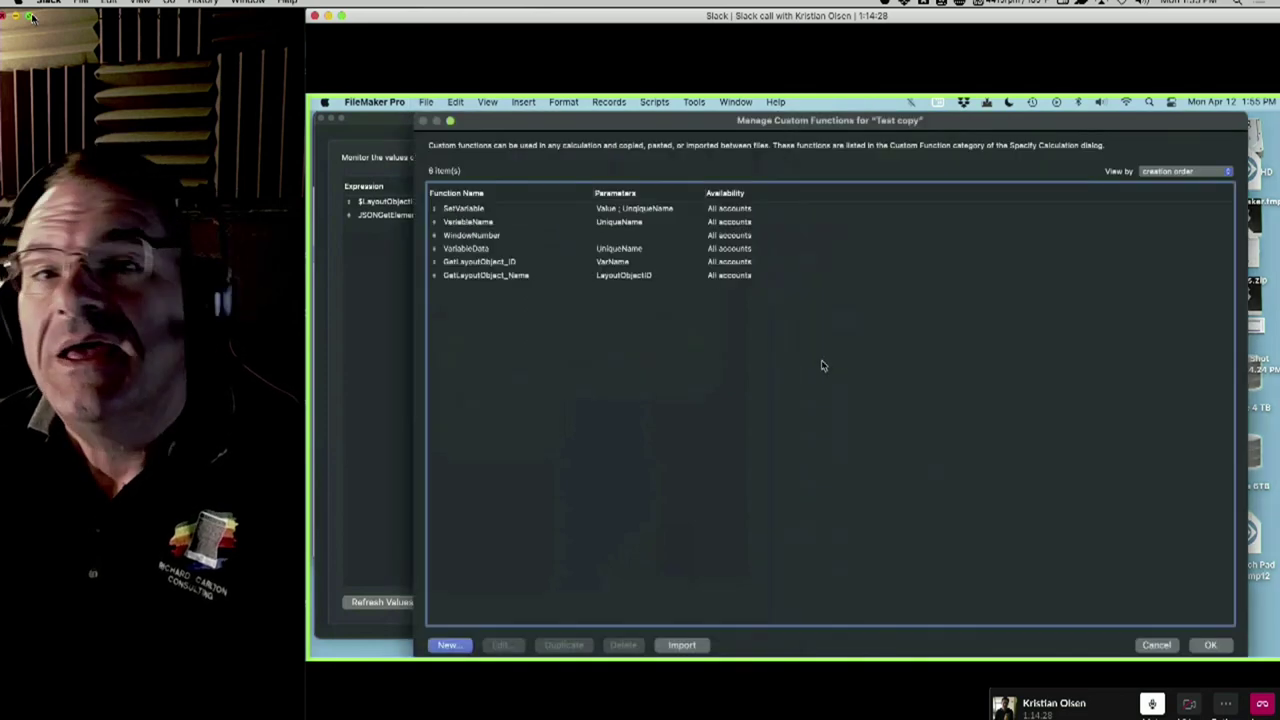
key("super+v")
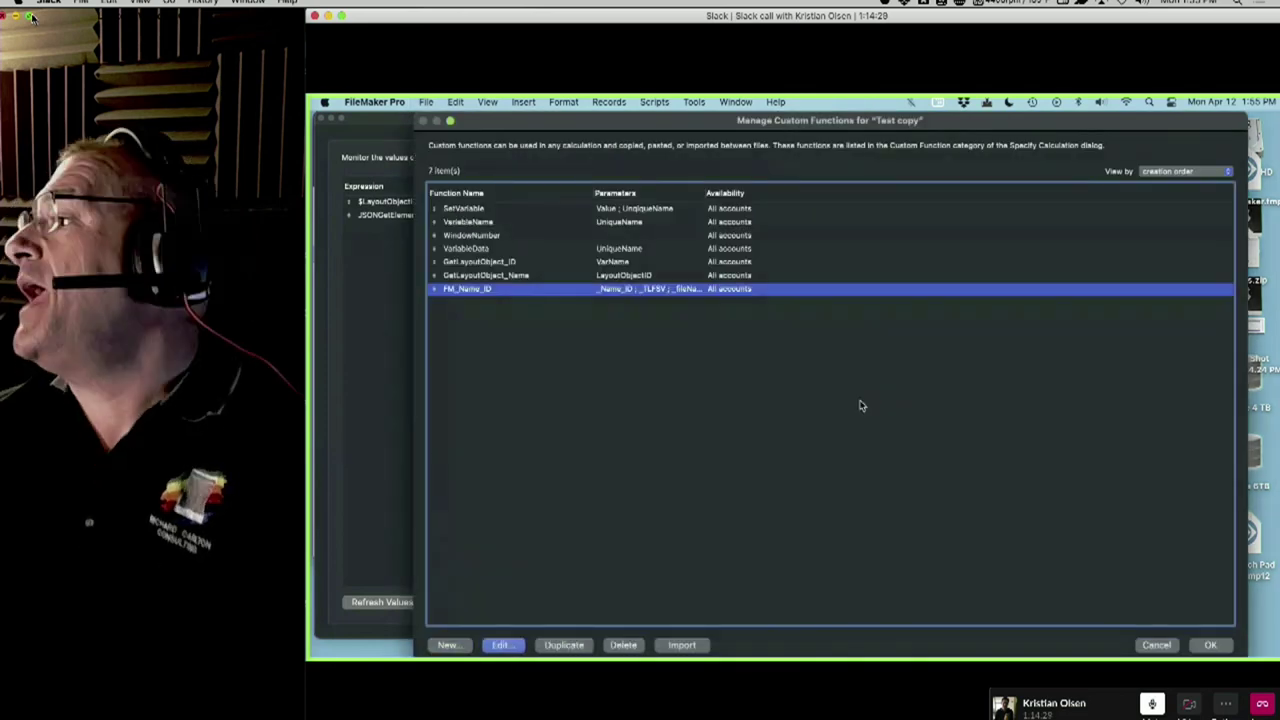
left_click(1209, 645)
left_click(691, 604)
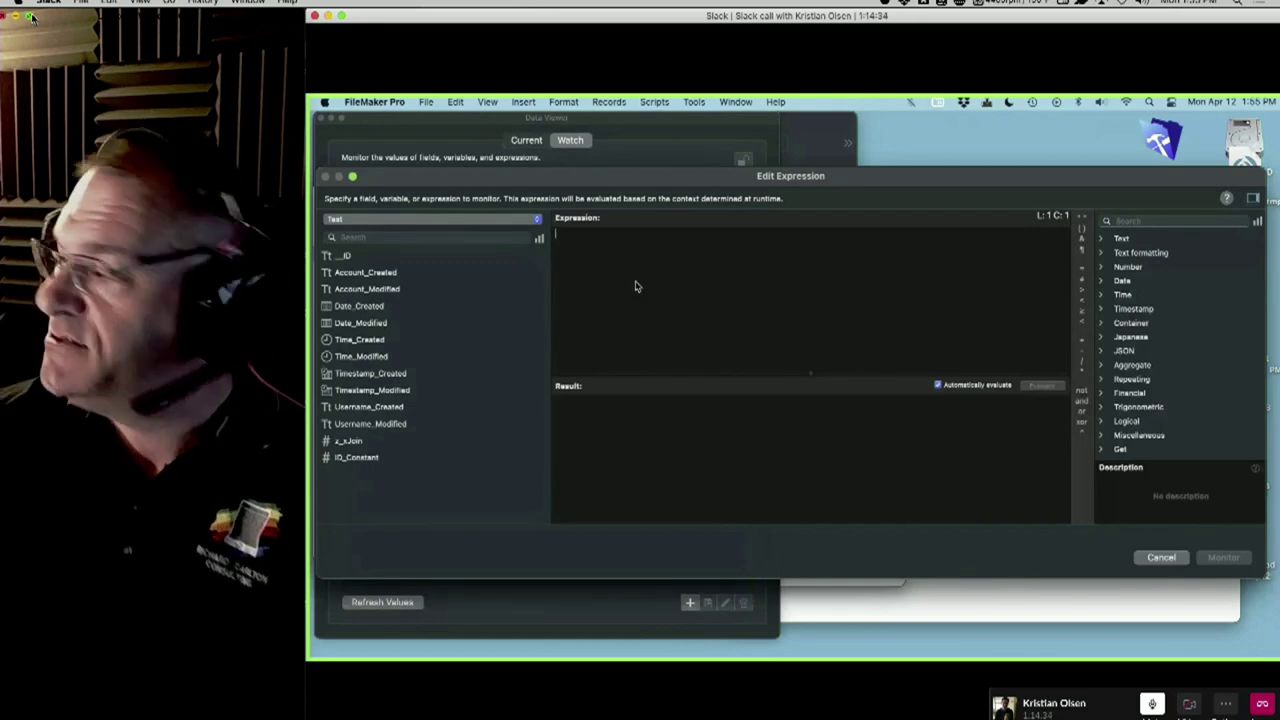
type("fm")
key("Return")
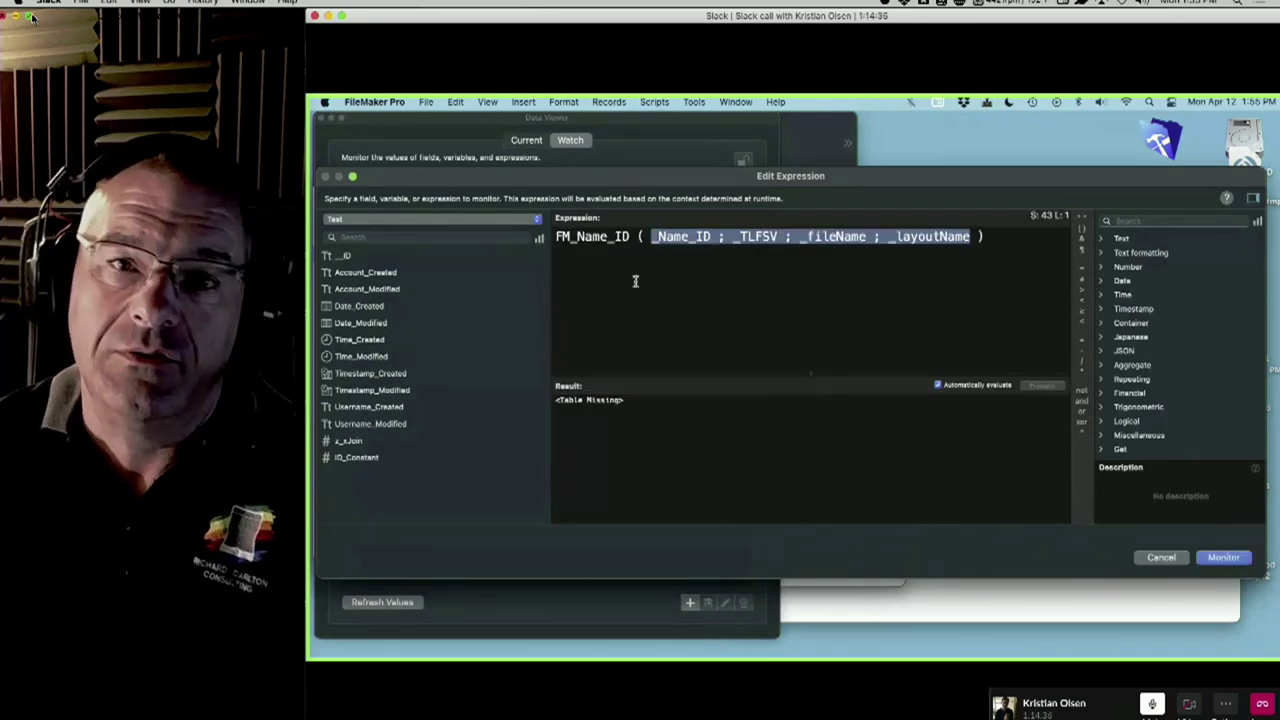
left_click(1161, 557)
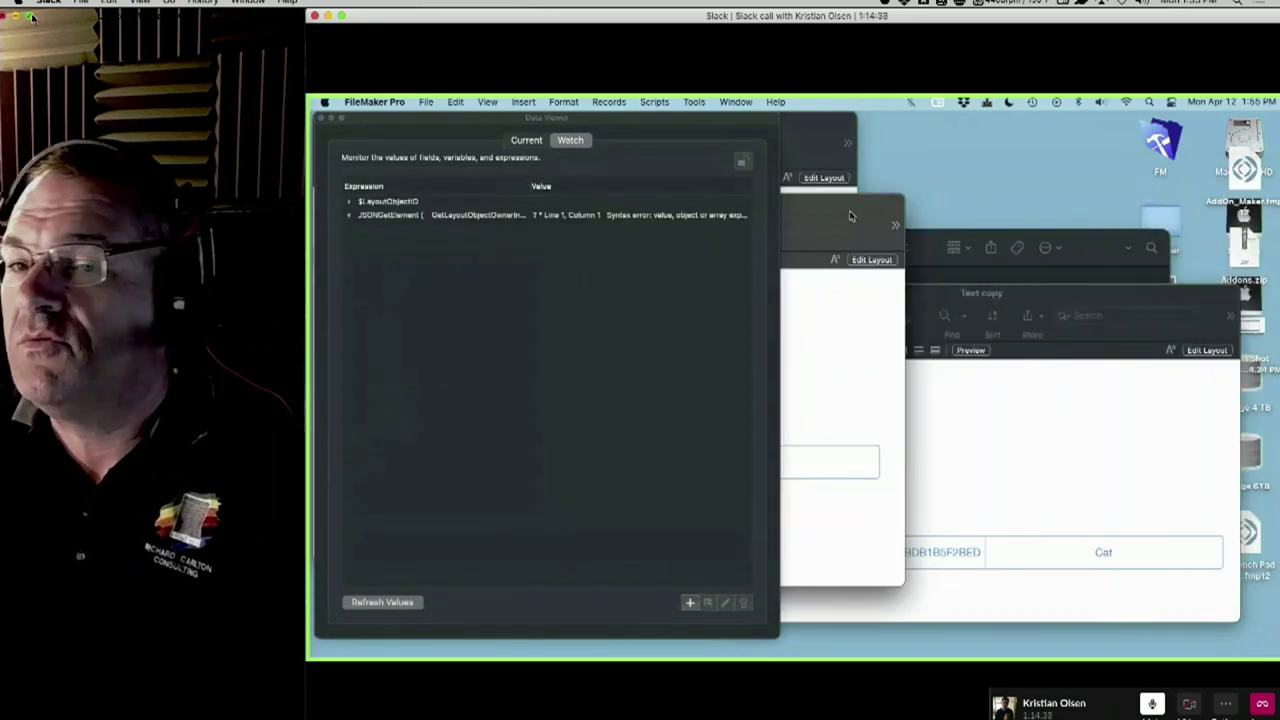
Step: Look at the scripts in Test, and compare the layout lists and layout IDs of Test and Test copy
key("super+shift+s")
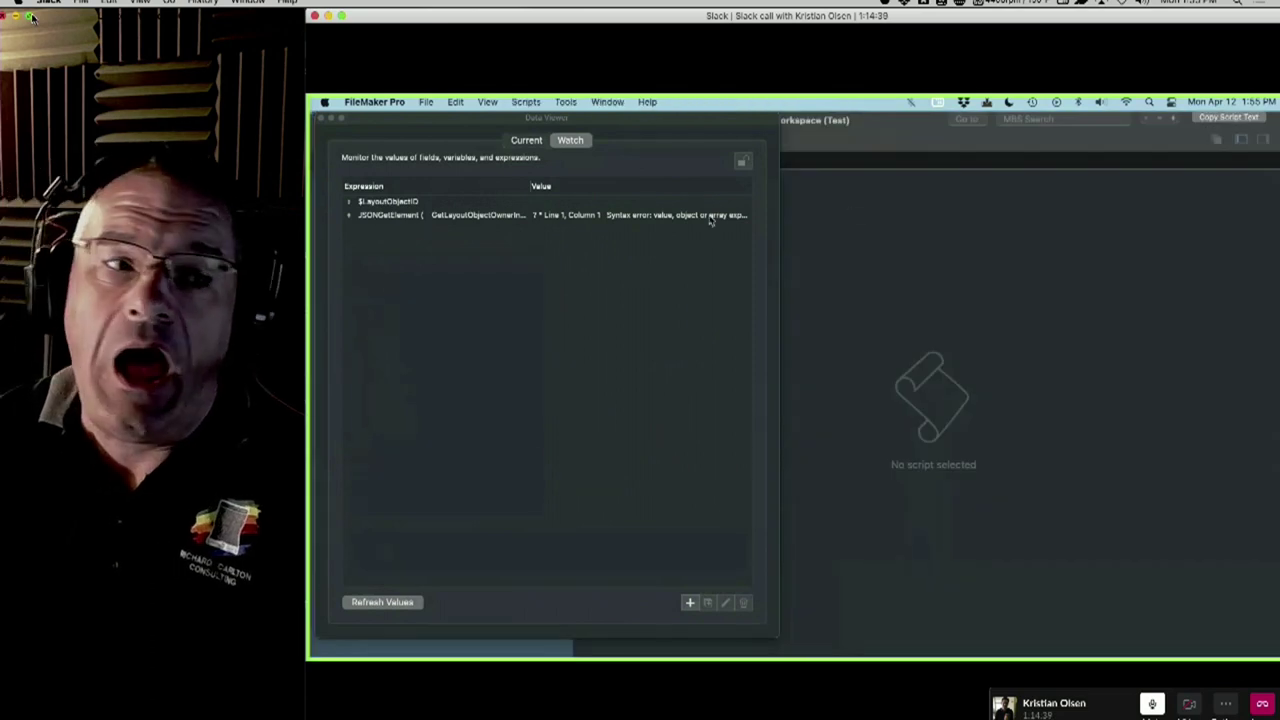
left_click(321, 119)
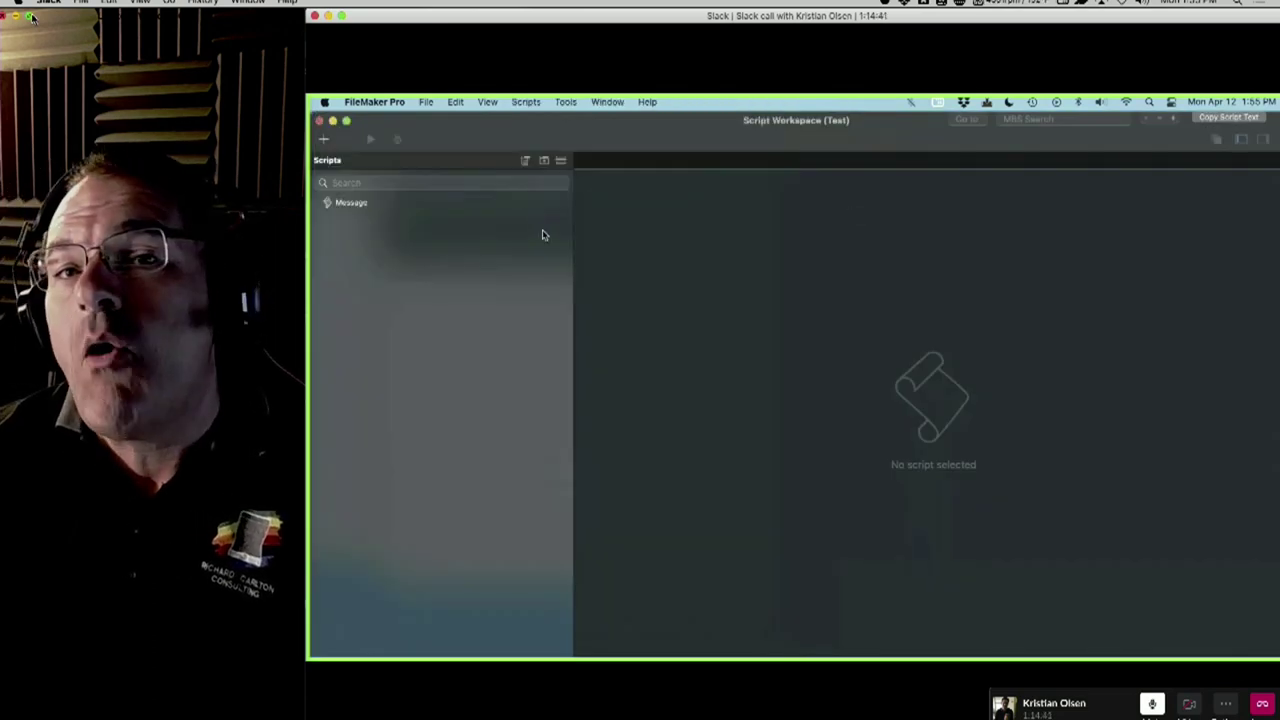
left_click(319, 121)
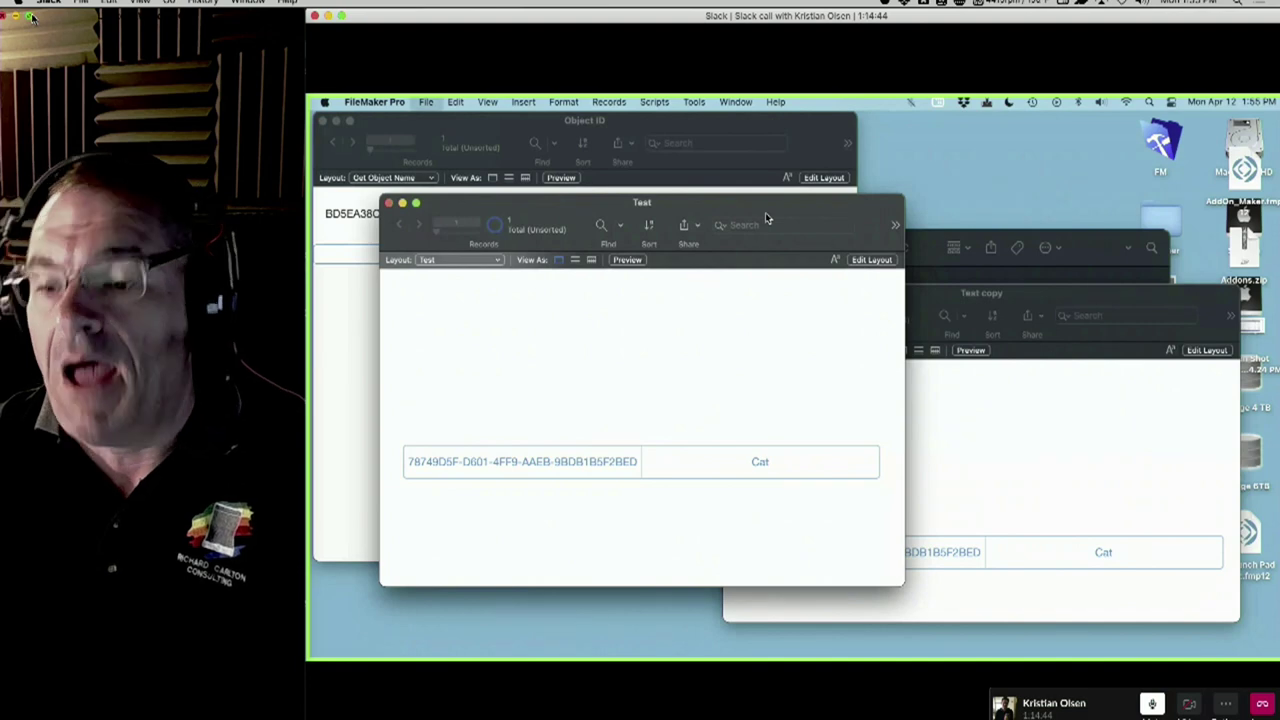
key("super+shift+l")
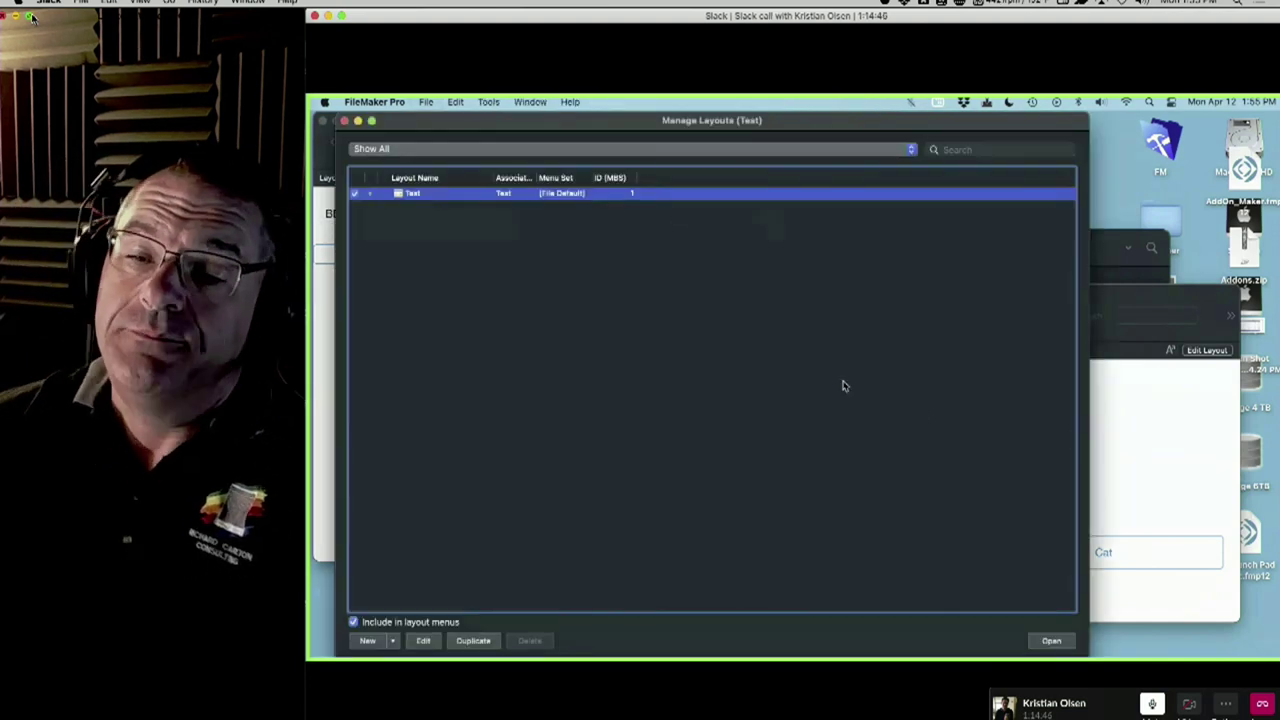
left_click(344, 120)
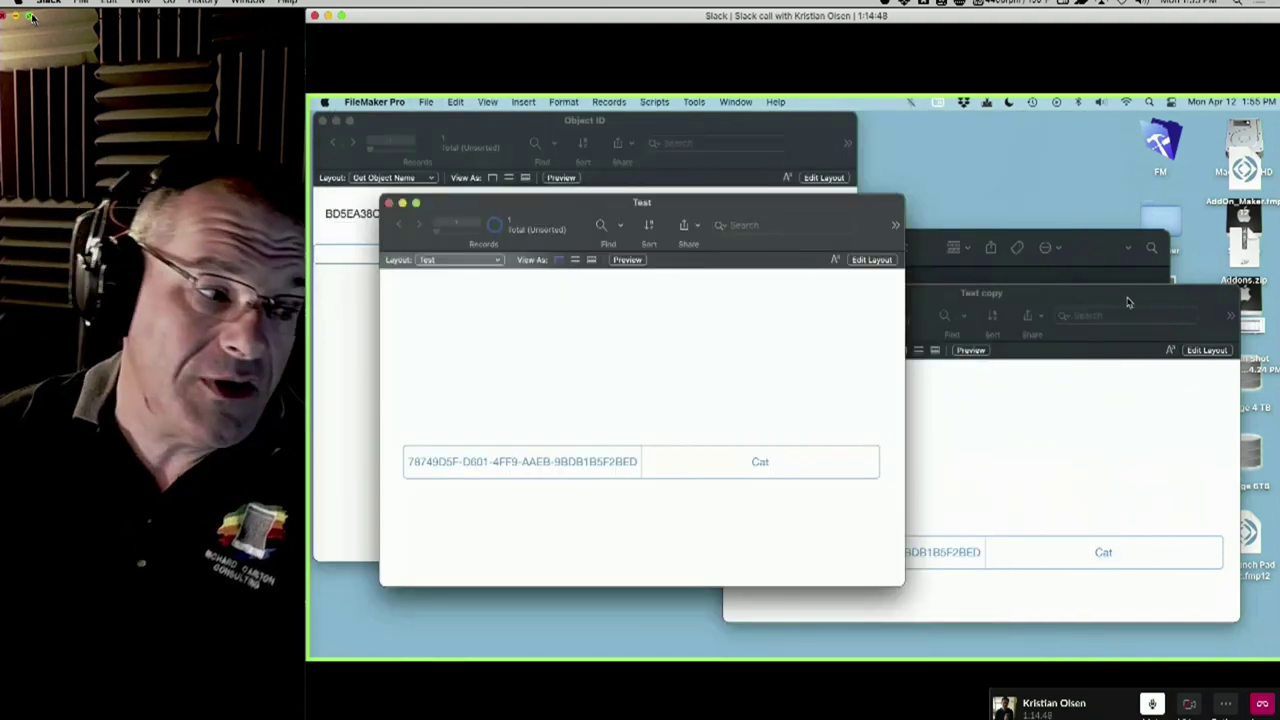
left_click(1128, 300)
key("super+shift+l")
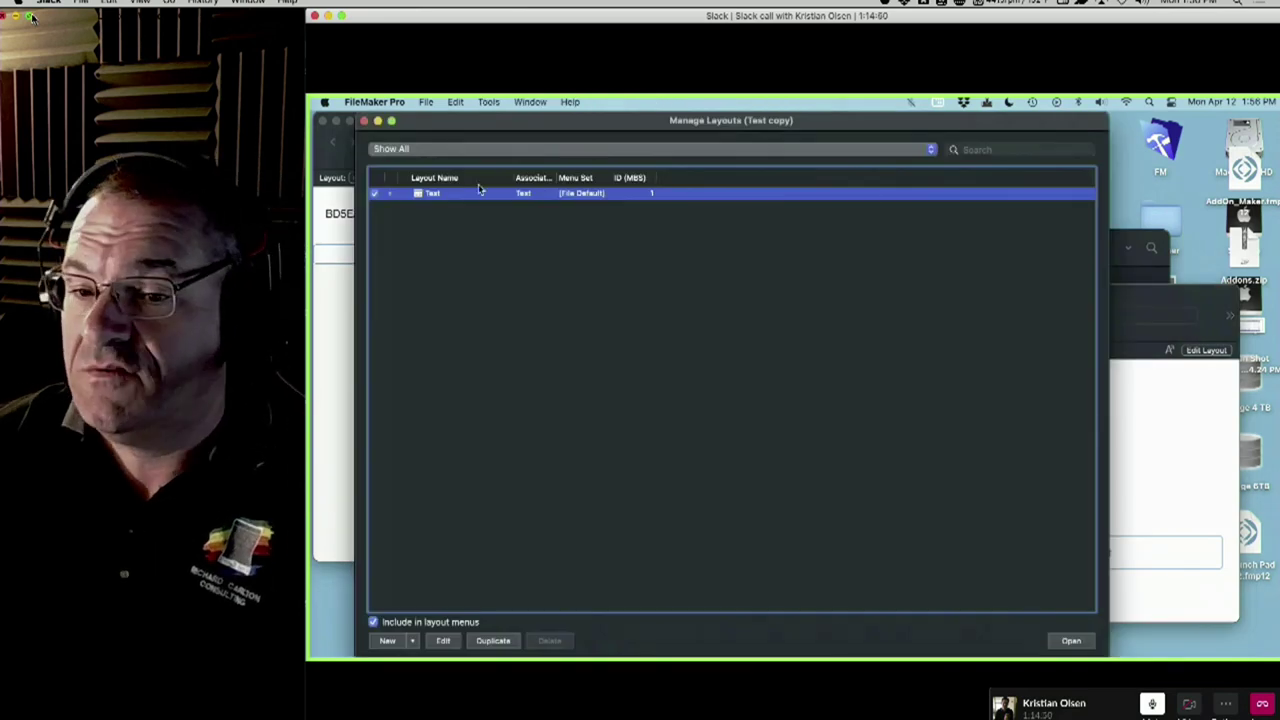
left_click(364, 120)
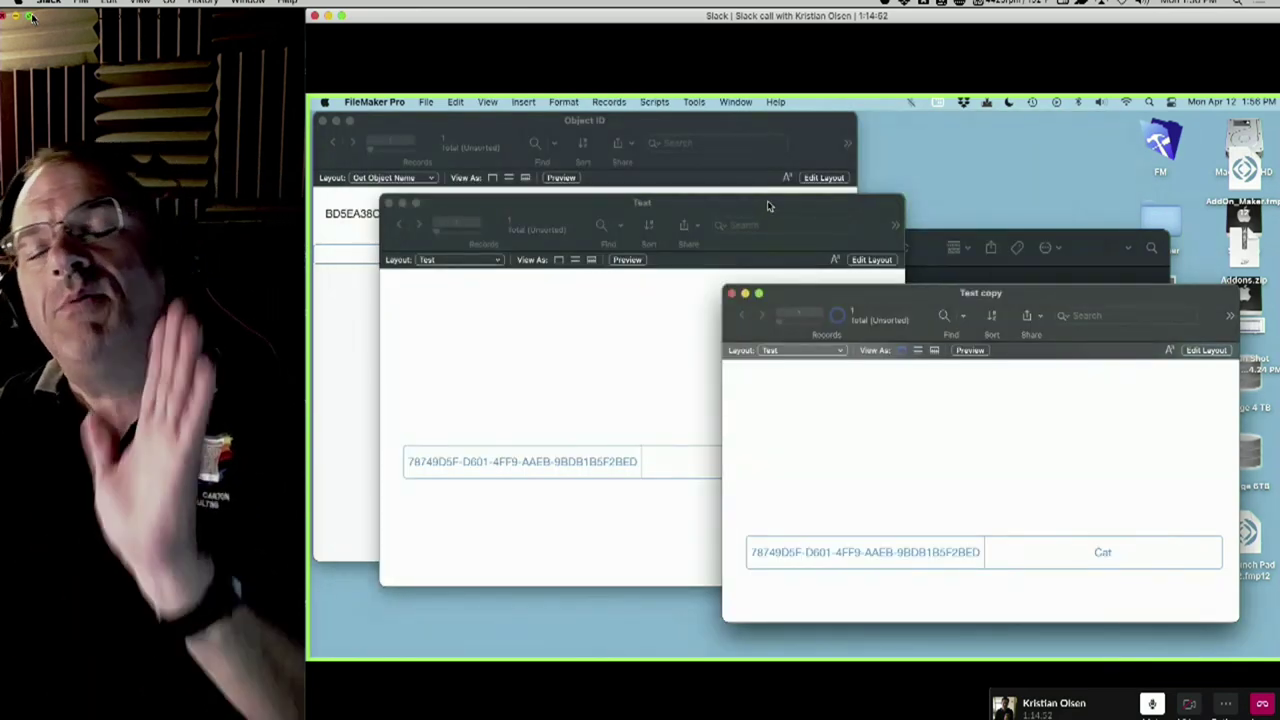
Step: Bring the Test window forward and start a new Data Viewer watch expression with the FM_Name_ID custom function
left_click_drag(766, 206, 734, 229)
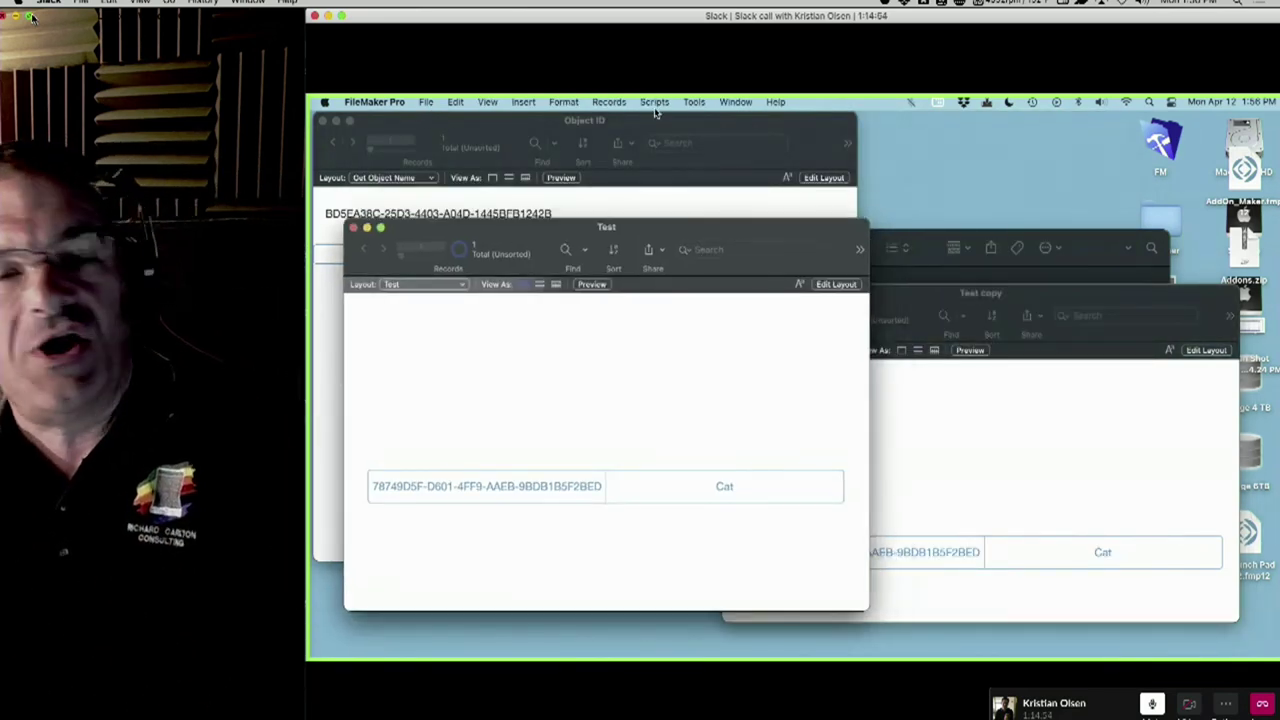
left_click(696, 102)
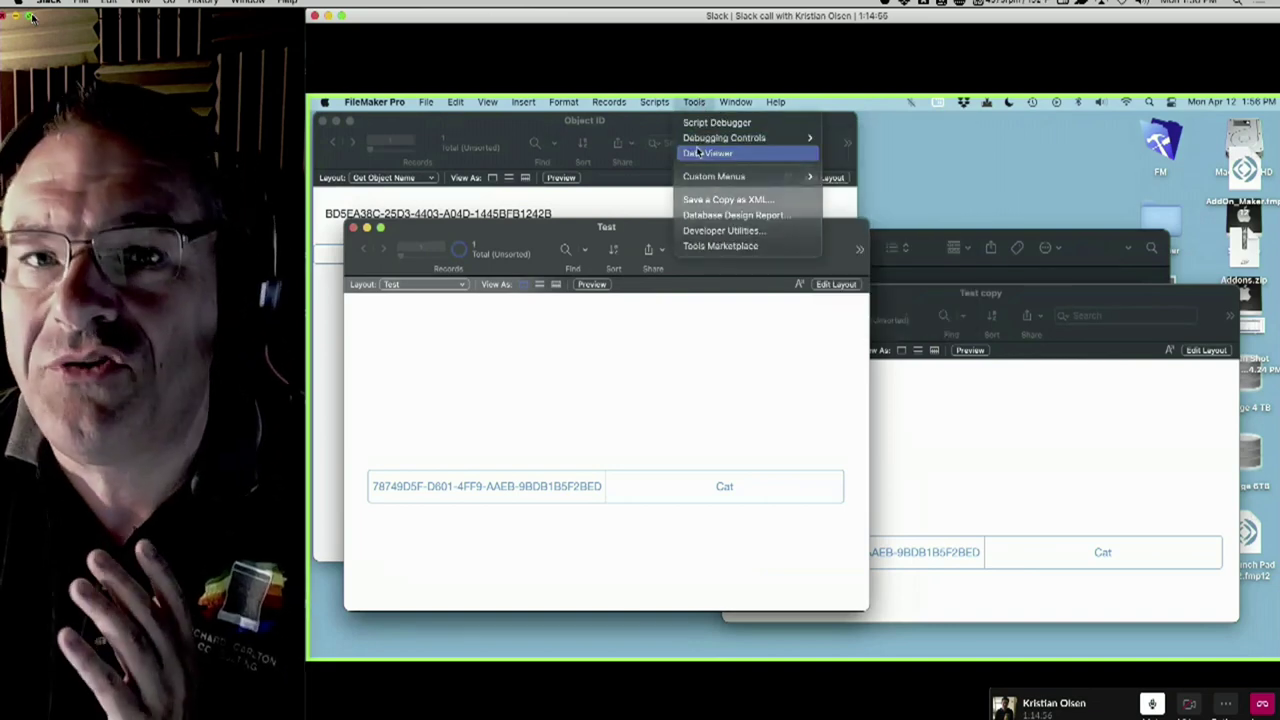
left_click(725, 154)
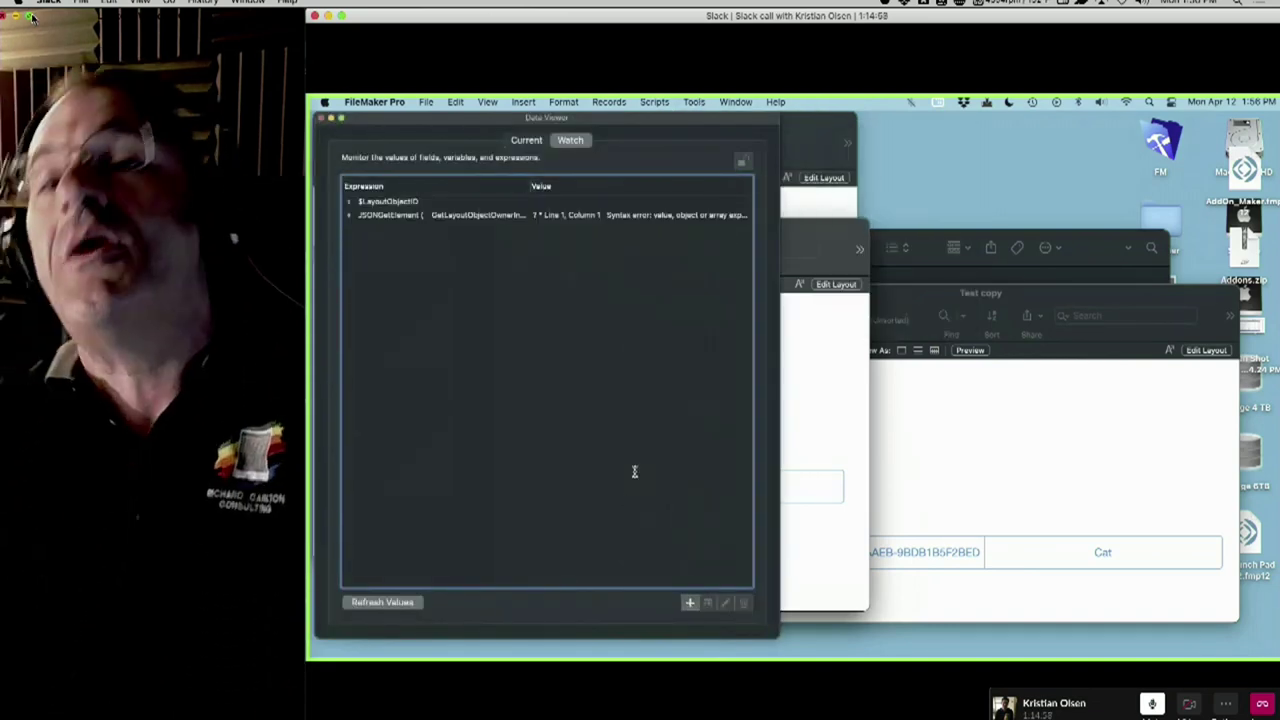
double_click(634, 474)
type("fm")
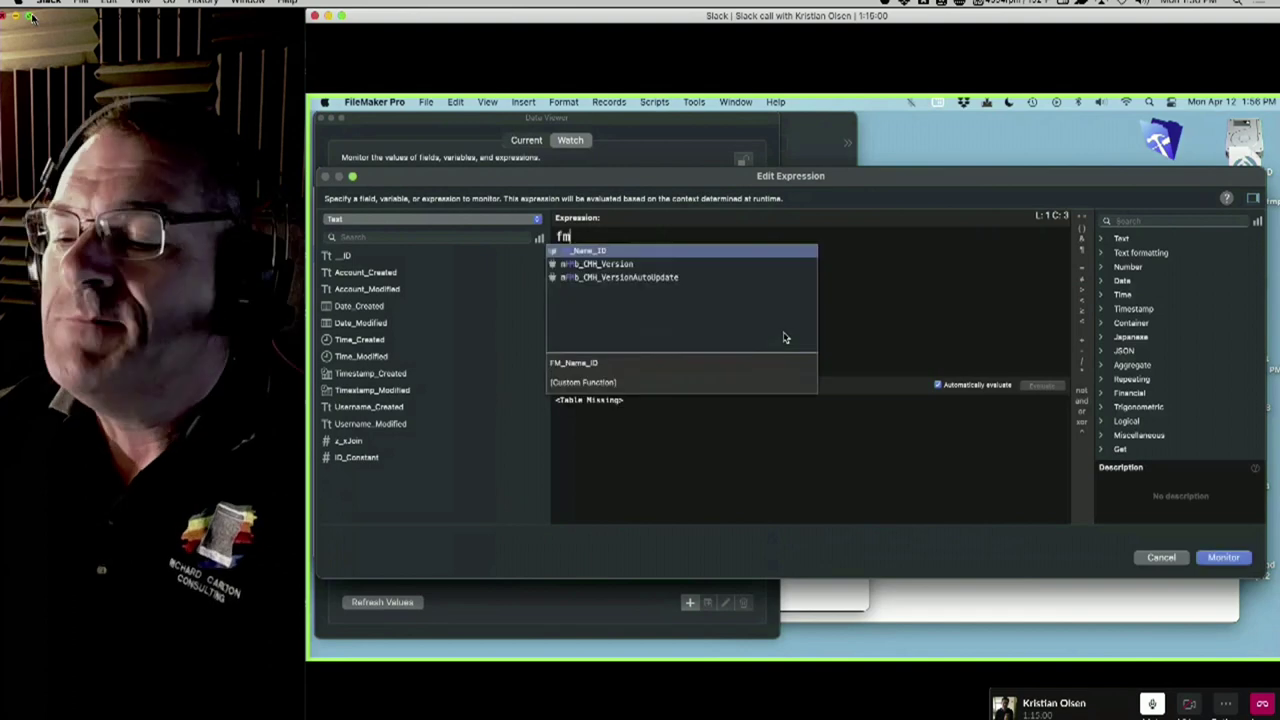
key("Return")
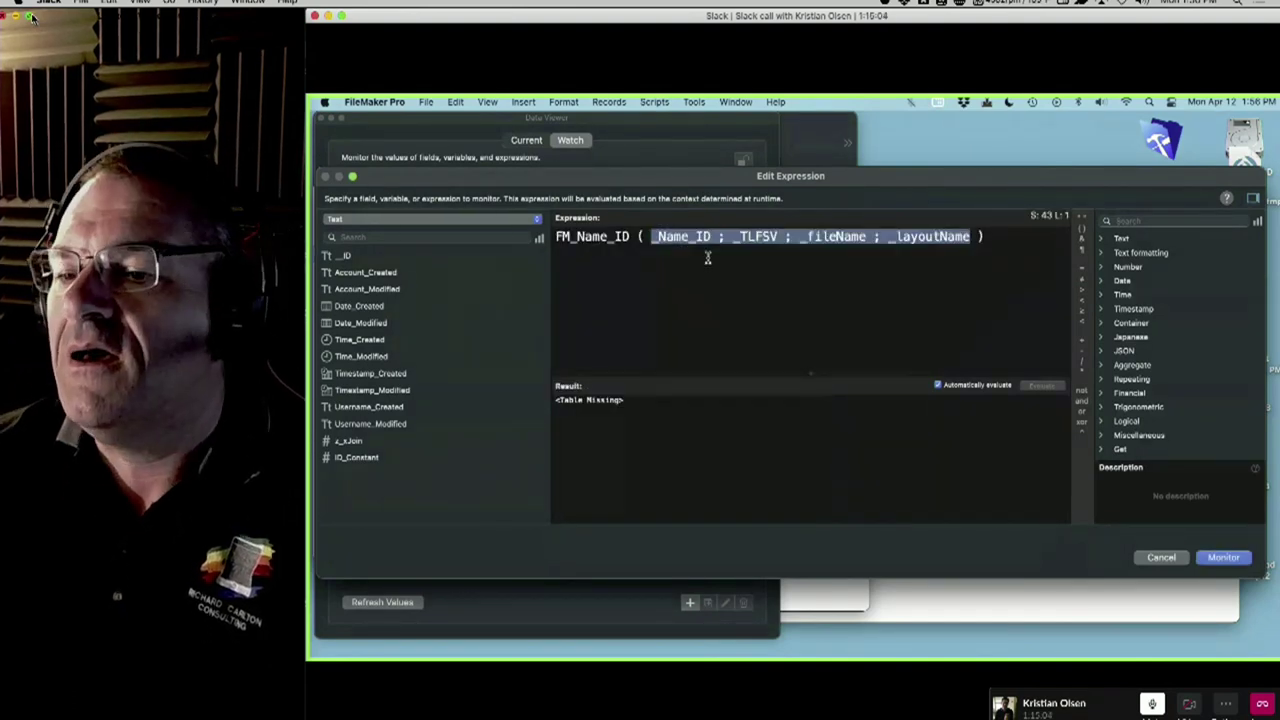
Step: Complete the expression as FM_Name_ID ( Get ( LayoutTableName ) ; "T" ; "" ; "" ) and monitor it
type("get")
key("Return")
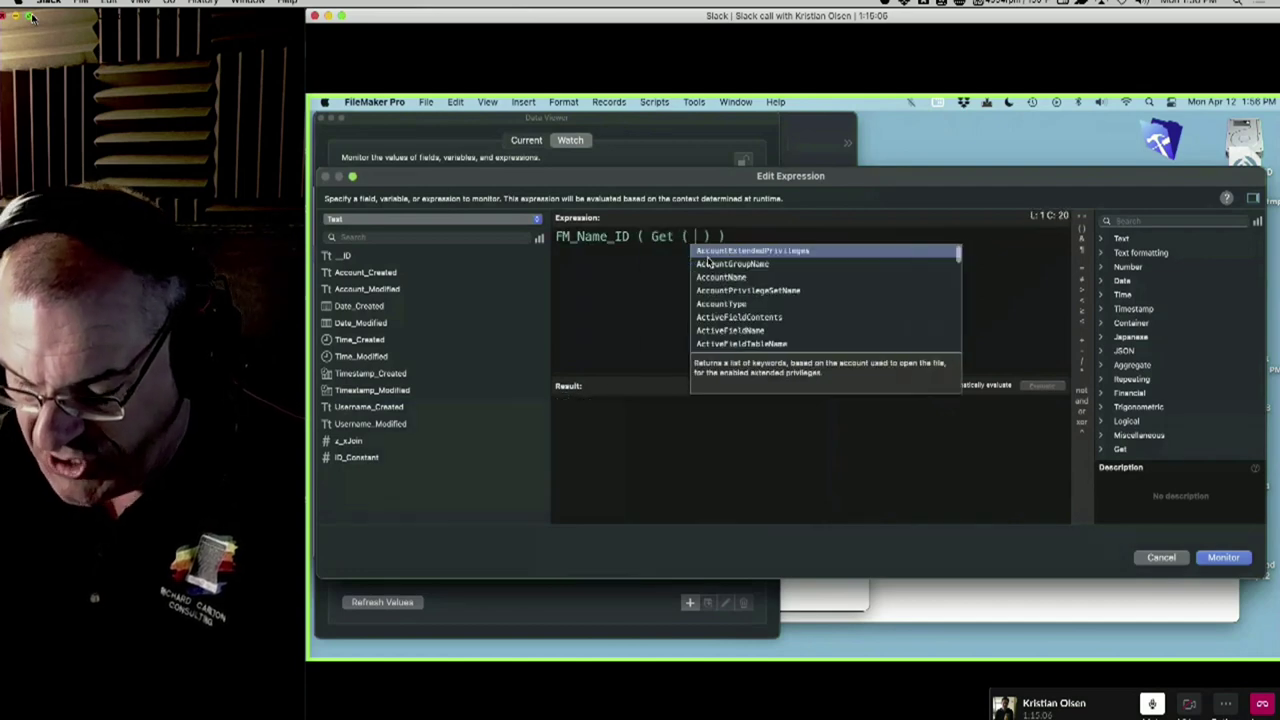
type("tabl")
left_click(740, 263)
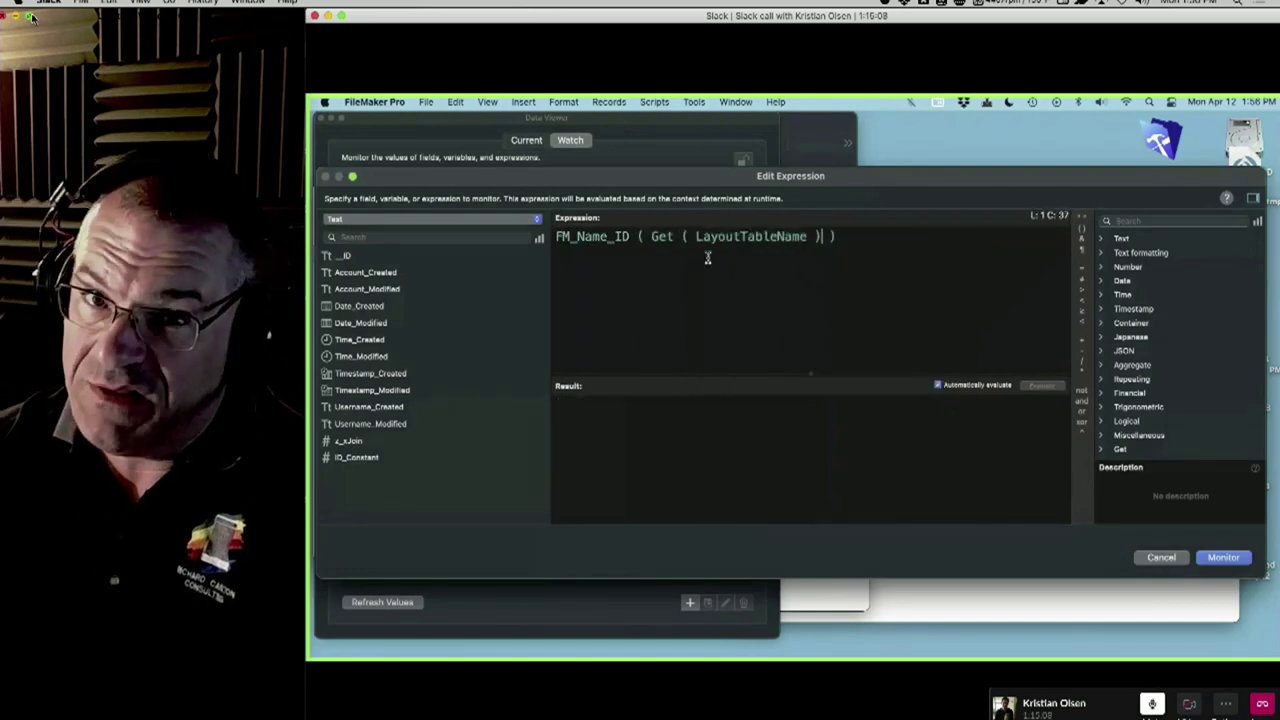
type("; \"")
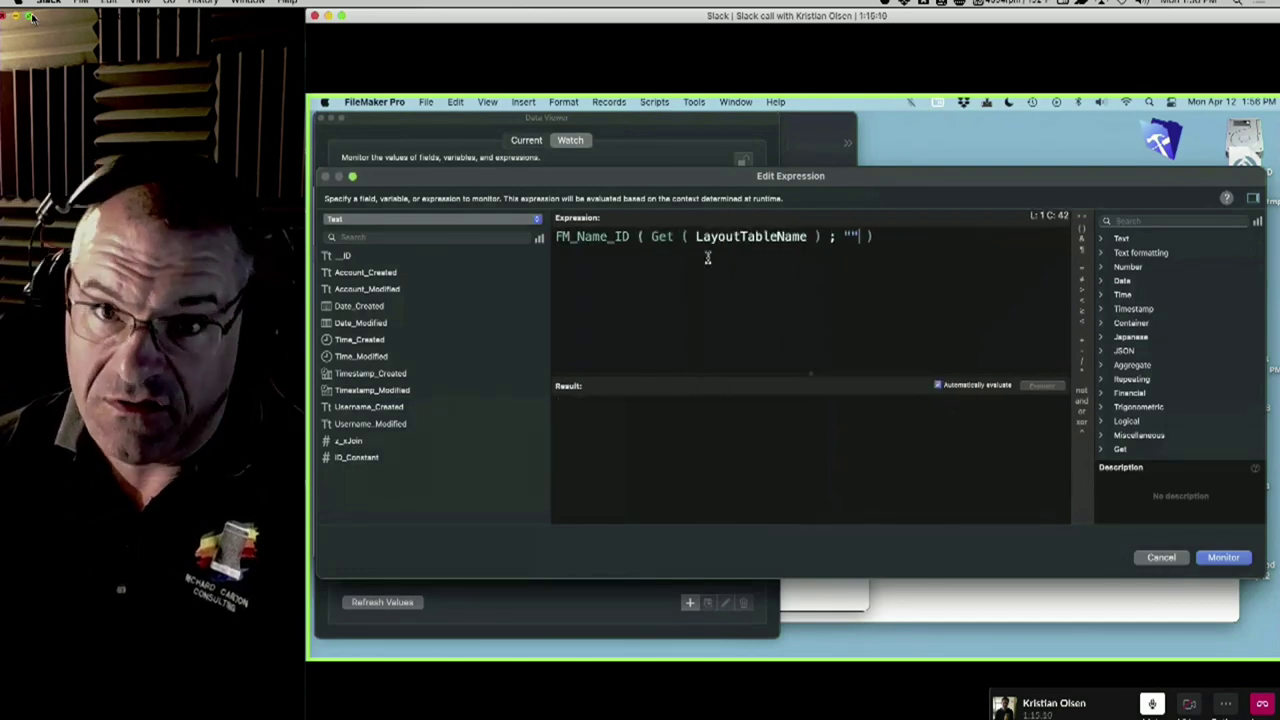
type("T\" ; \"\" ; ")
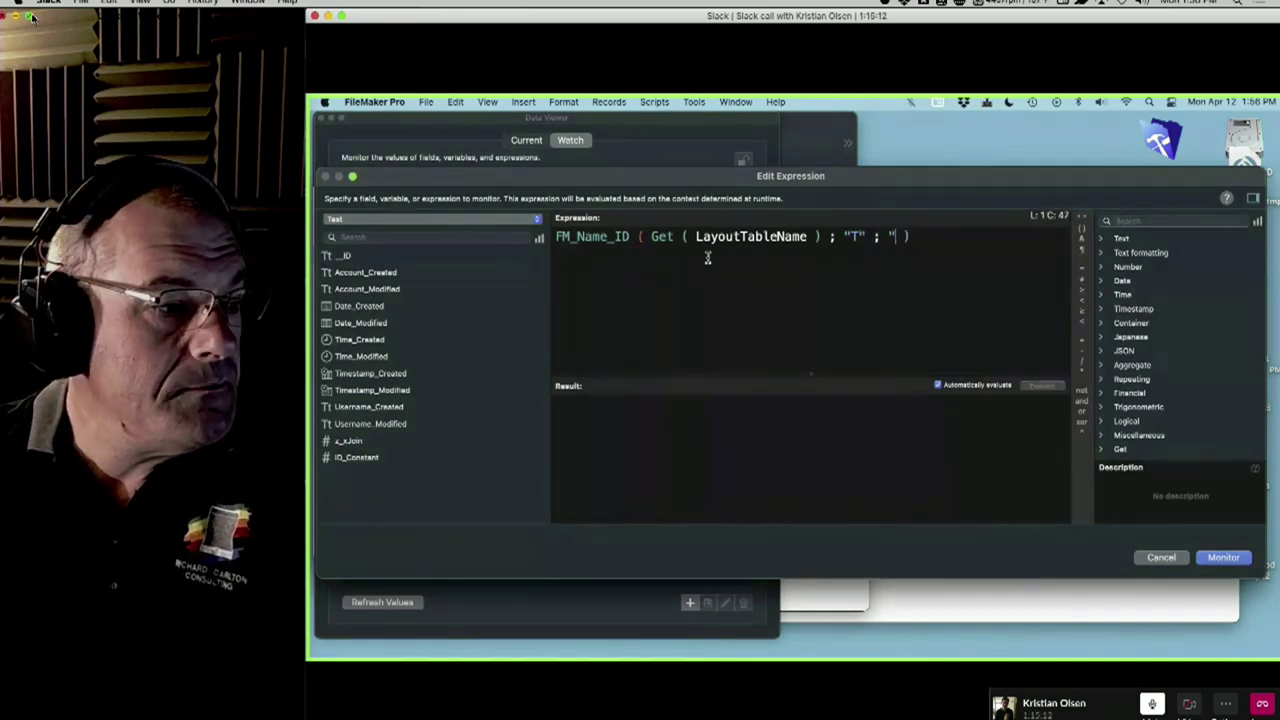
type("\"\"")
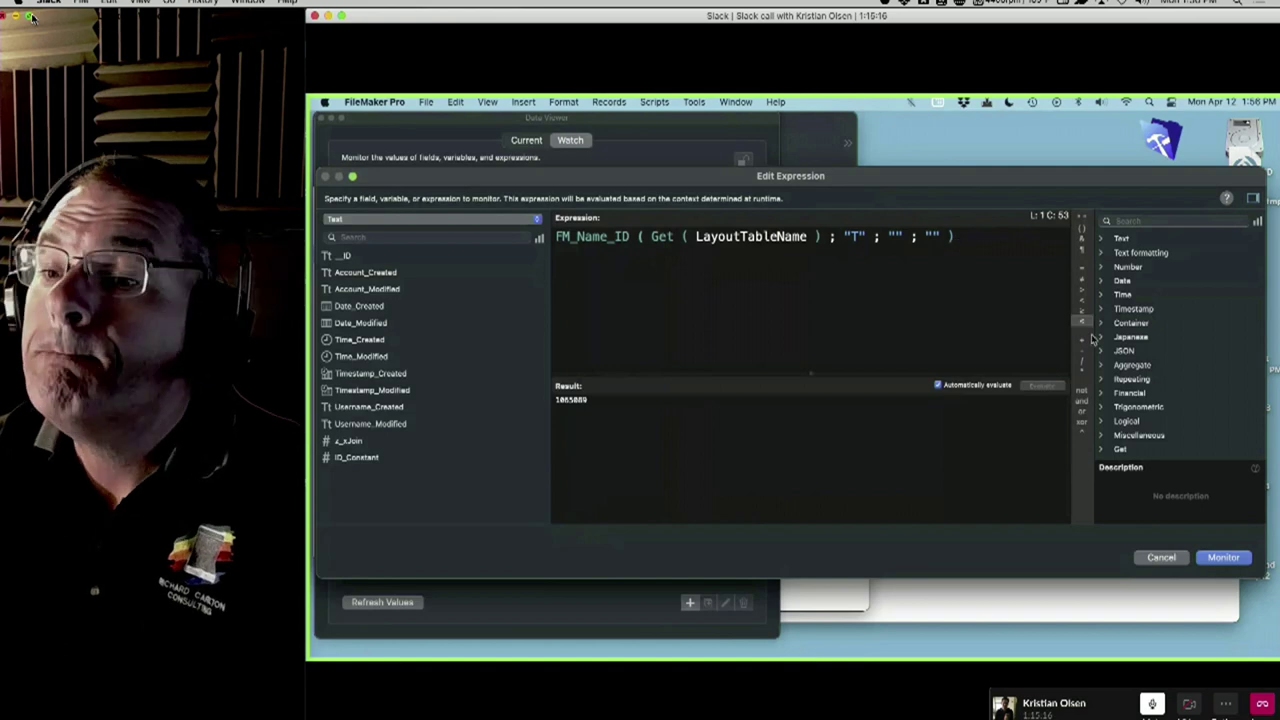
left_click(1223, 557)
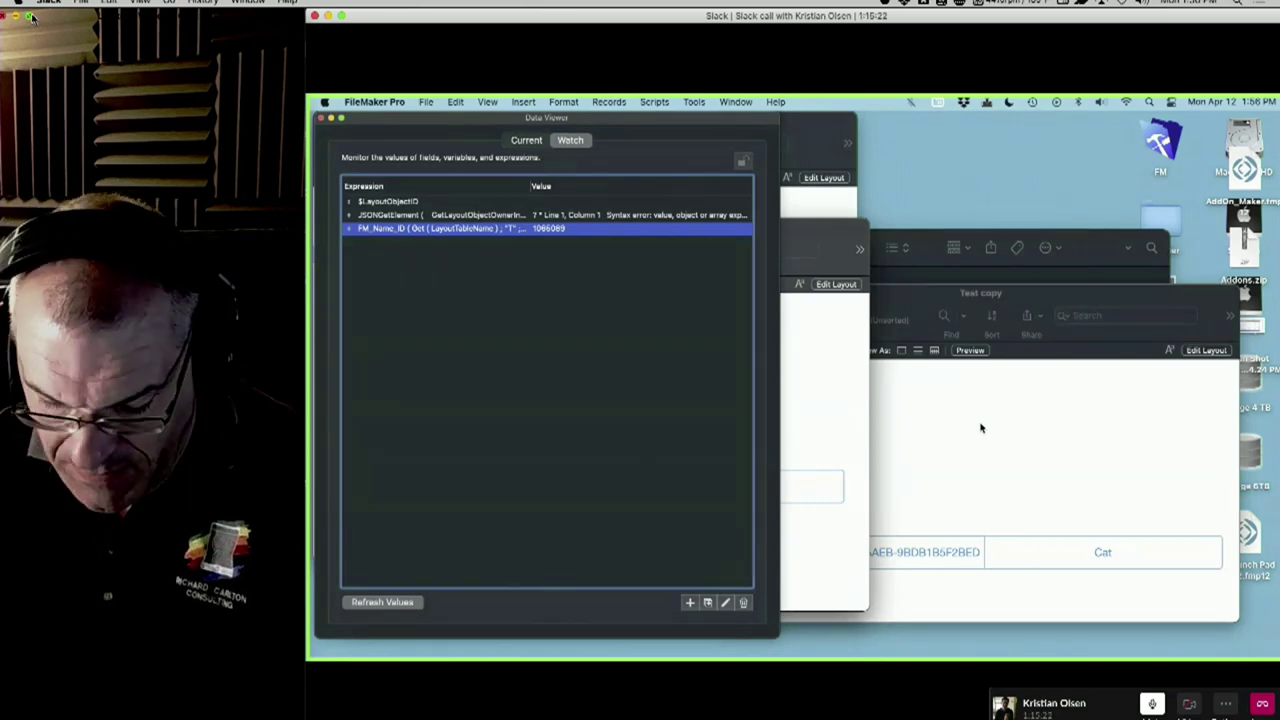
Step: Move the Test and Test copy windows clear of the Data Viewer and shrink the Data Viewer window
left_click(1026, 437)
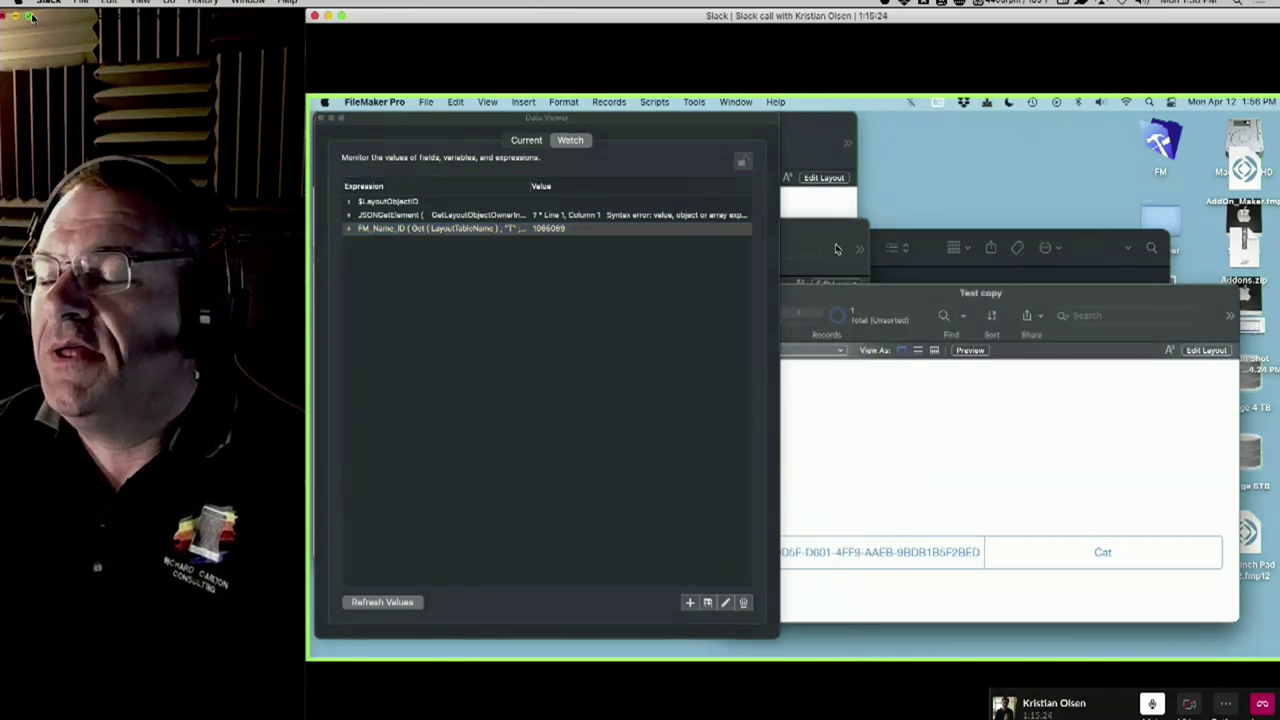
left_click_drag(867, 225, 1020, 228)
left_click_drag(1128, 294, 1079, 295)
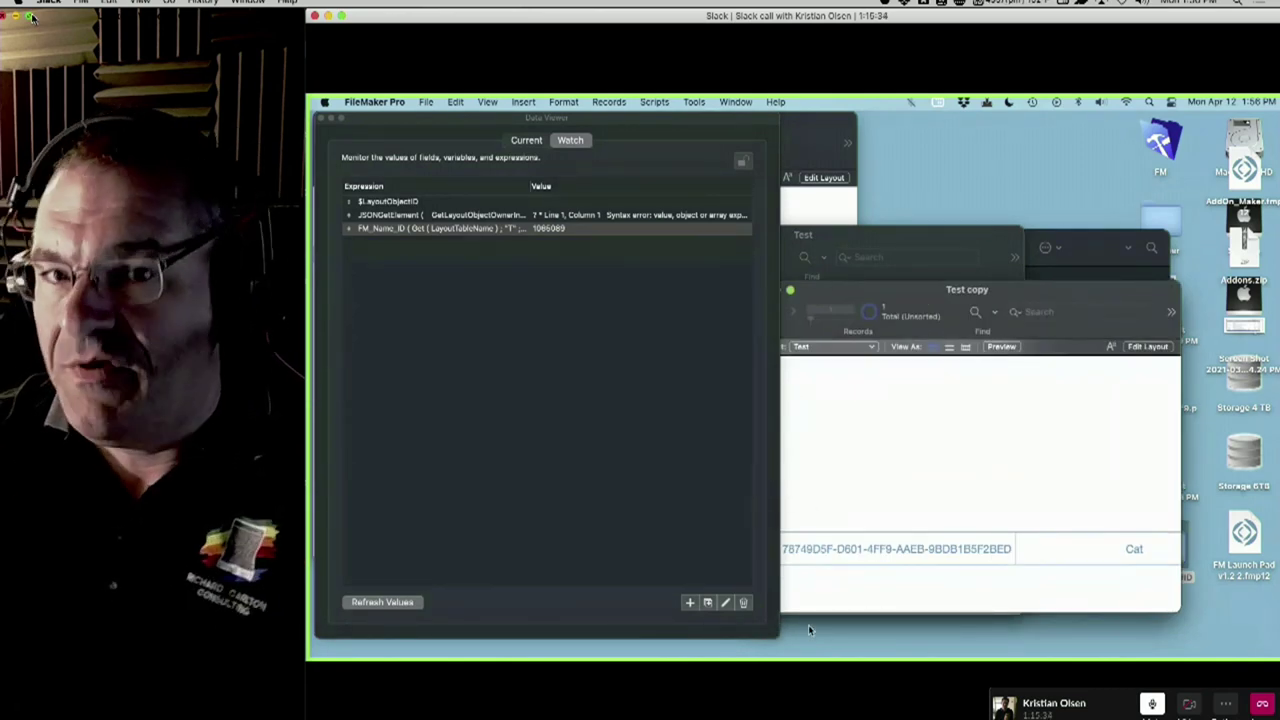
left_click_drag(772, 633, 690, 522)
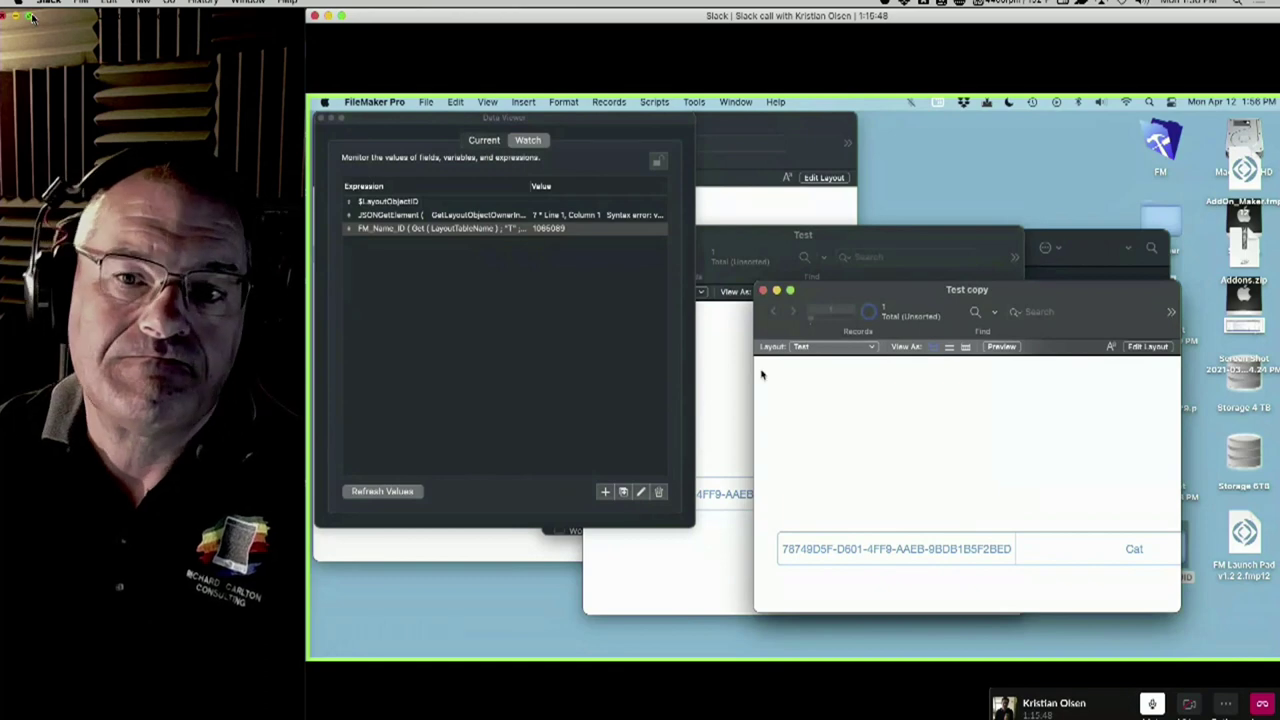
Step: Widen the Test and Test copy windows to fit their fields and overlap them beside the Data Viewer
left_click_drag(918, 246, 892, 262)
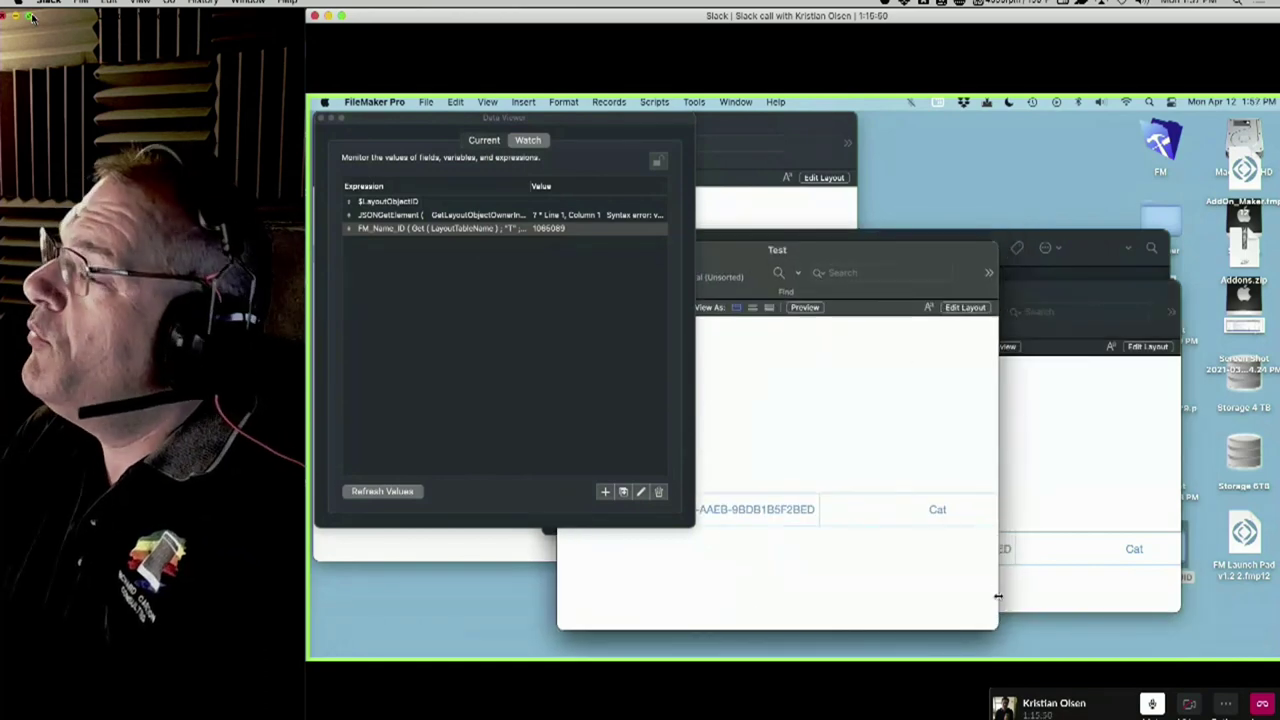
left_click_drag(997, 628, 1068, 583)
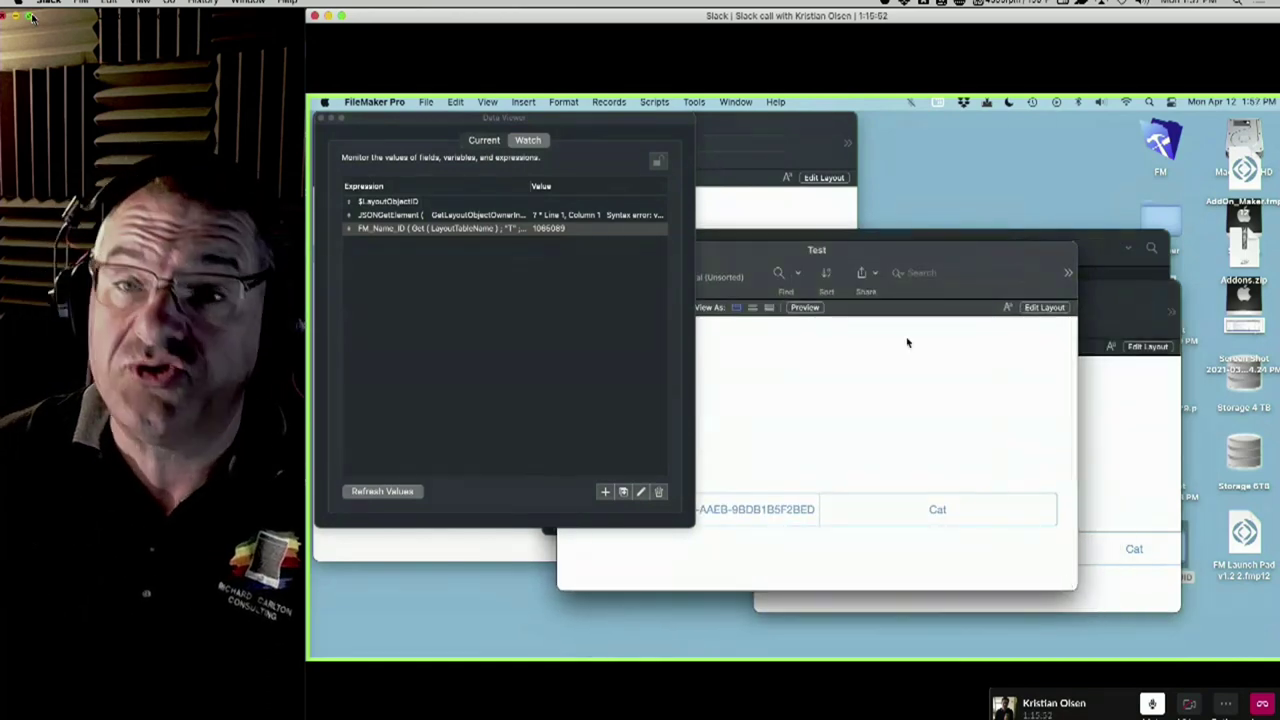
left_click_drag(864, 250, 755, 269)
left_click_drag(1027, 293, 987, 282)
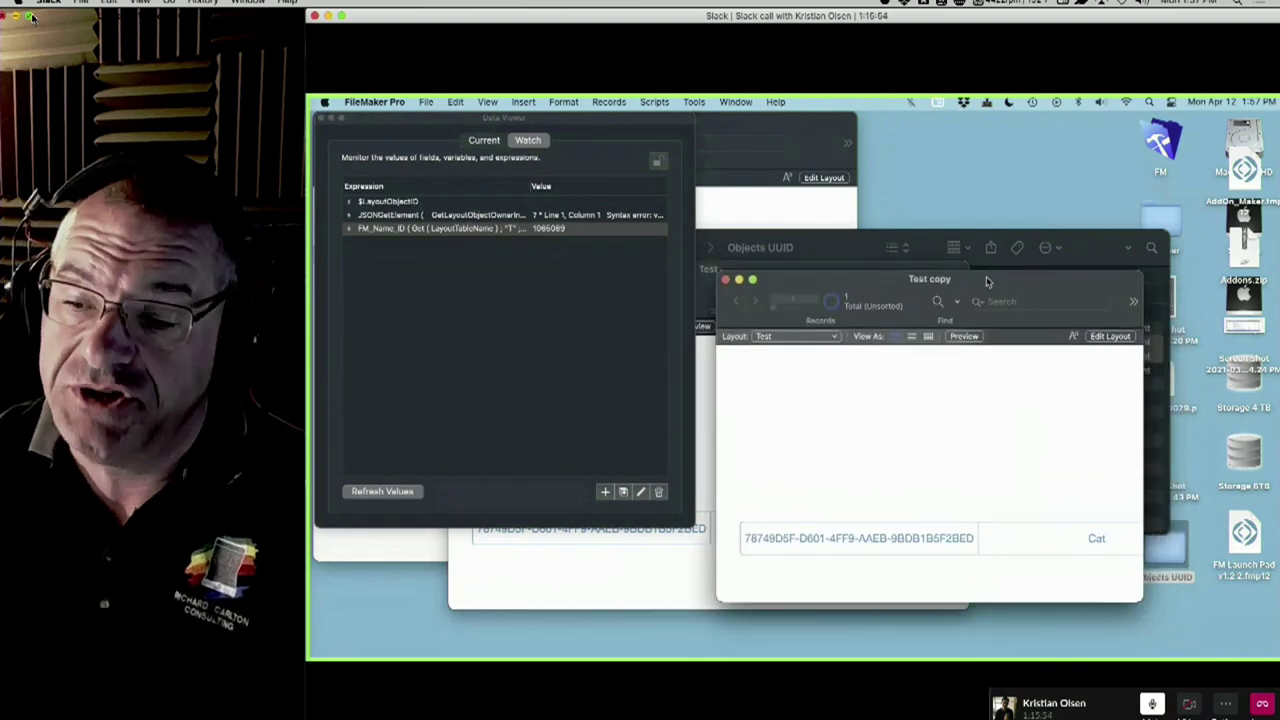
left_click_drag(1138, 596, 1241, 611)
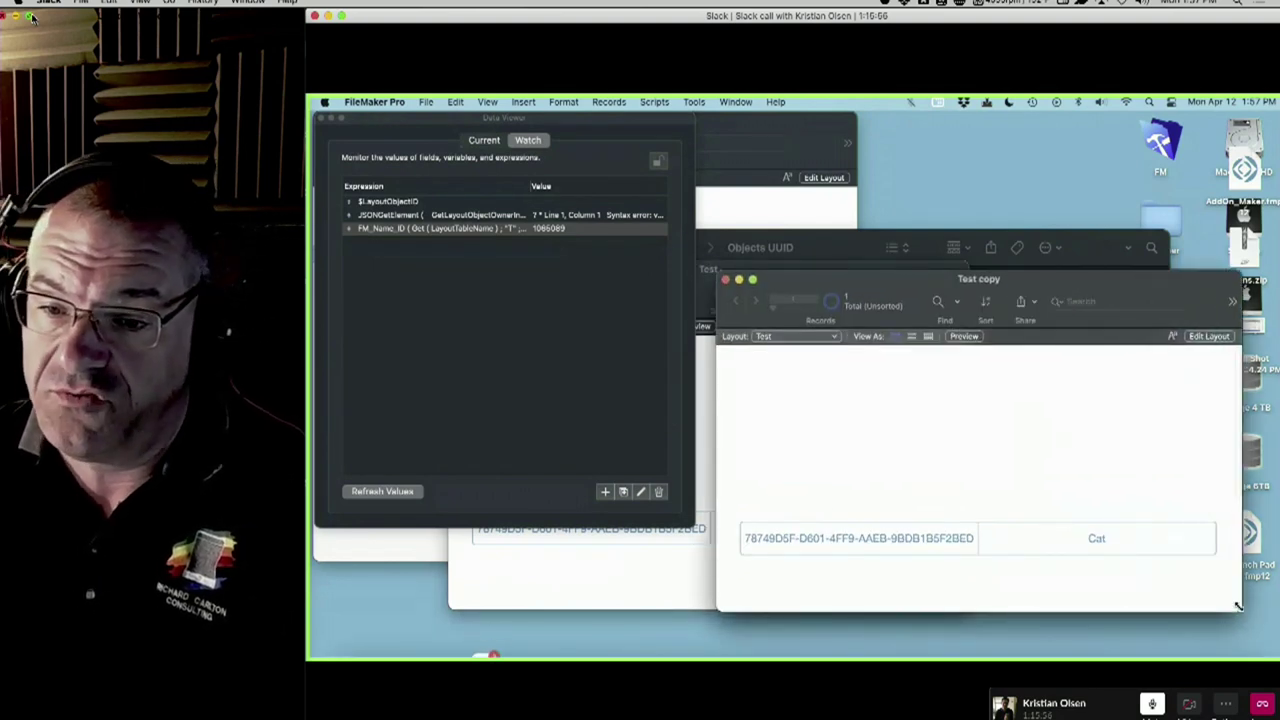
left_click_drag(1052, 286, 928, 304)
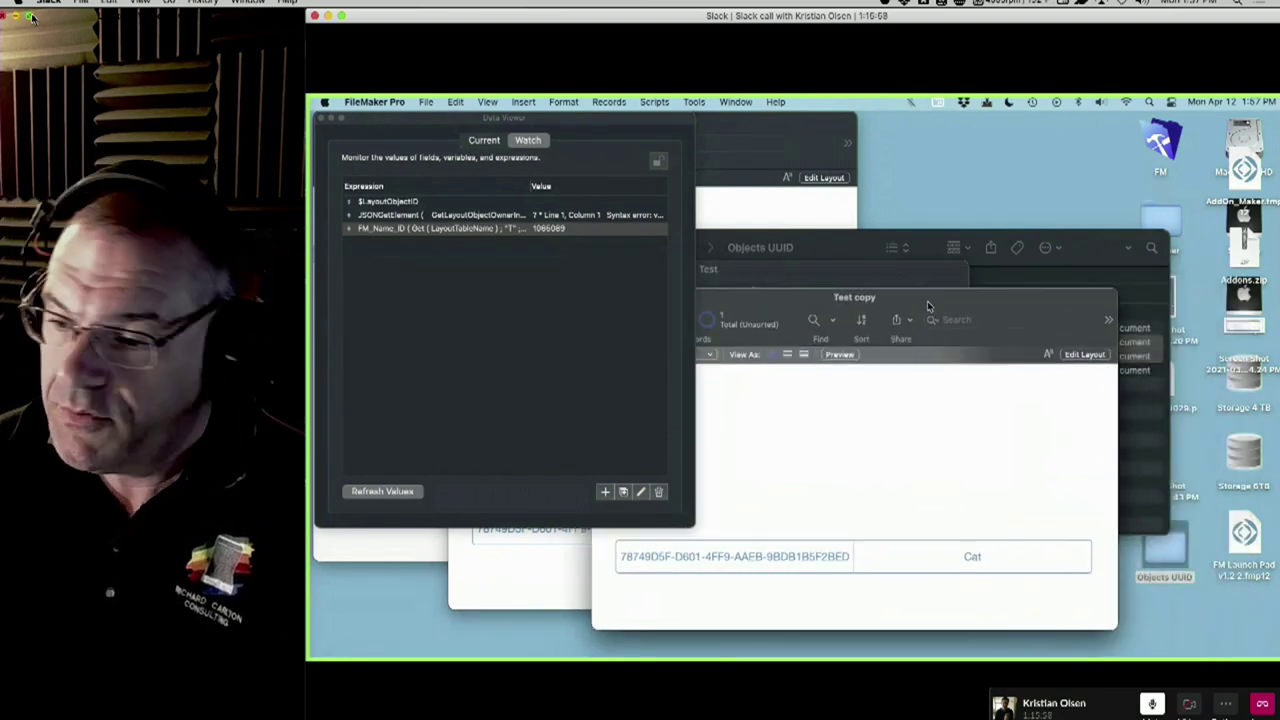
Step: Switch between the Test and Test copy windows to compare the watched FM_Name_ID value for each file
left_click(806, 271)
left_click(1011, 297)
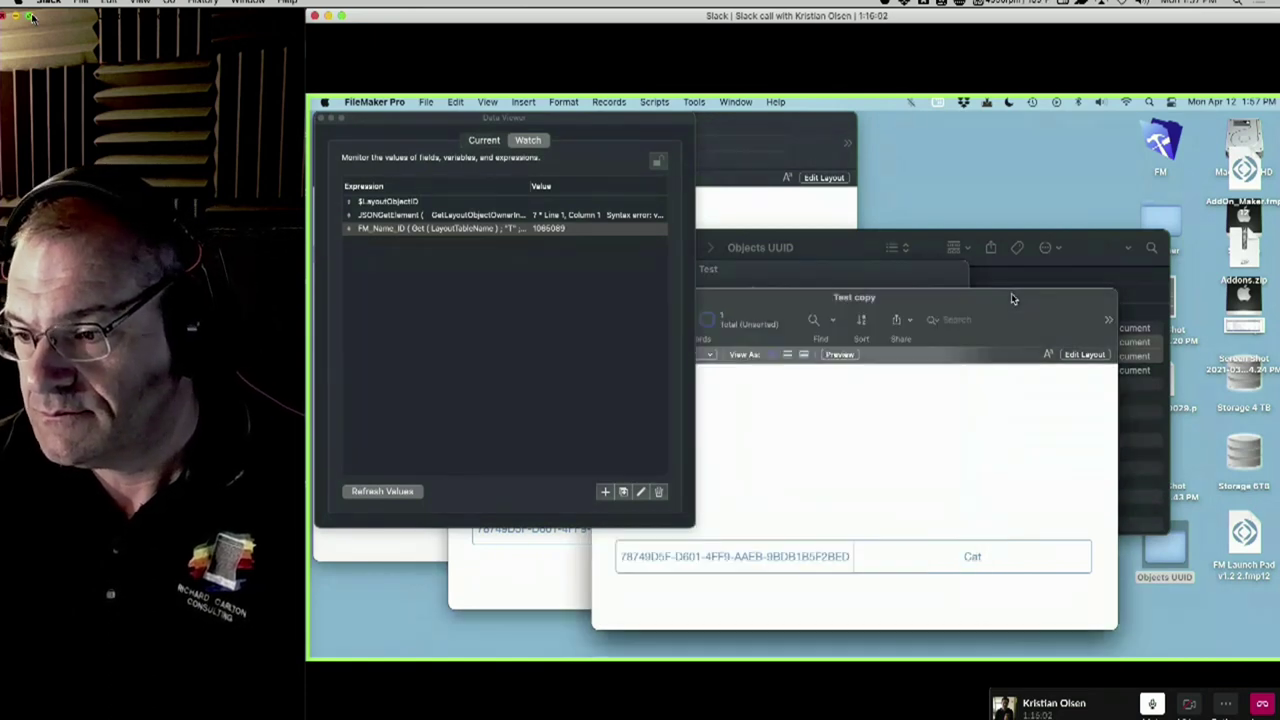
left_click_drag(1005, 296, 981, 292)
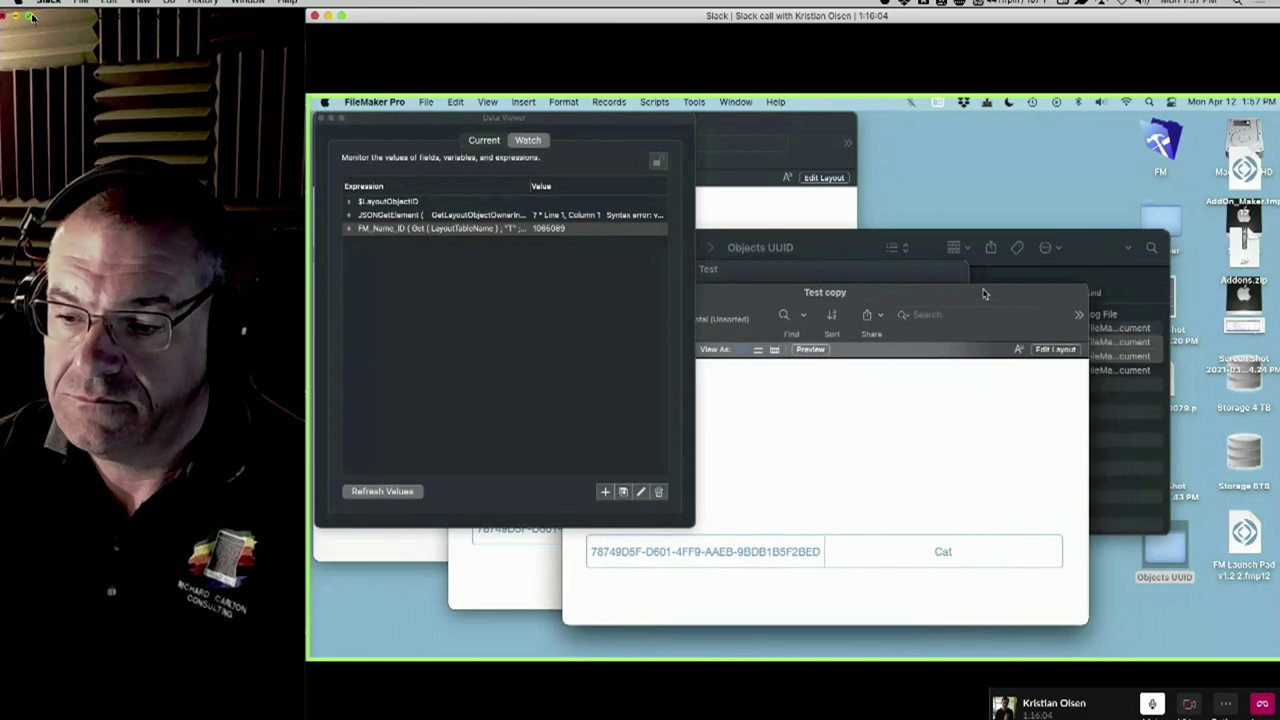
left_click(889, 276)
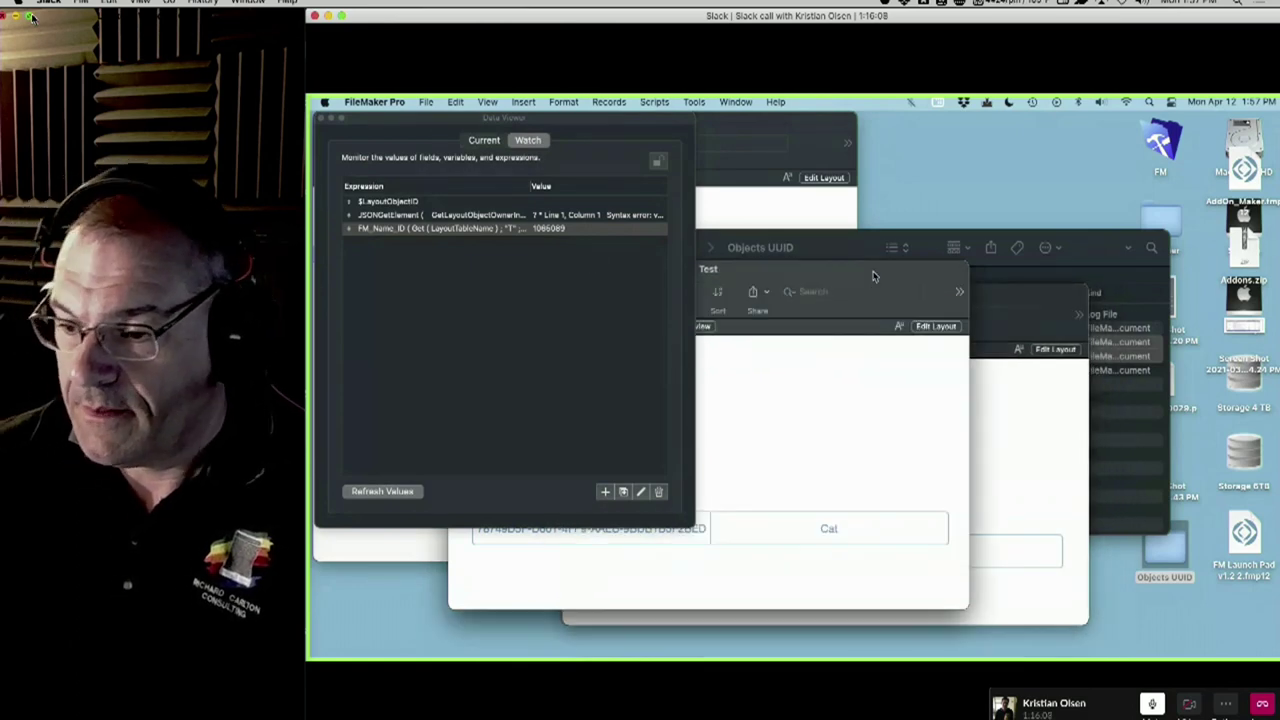
left_click(1014, 400)
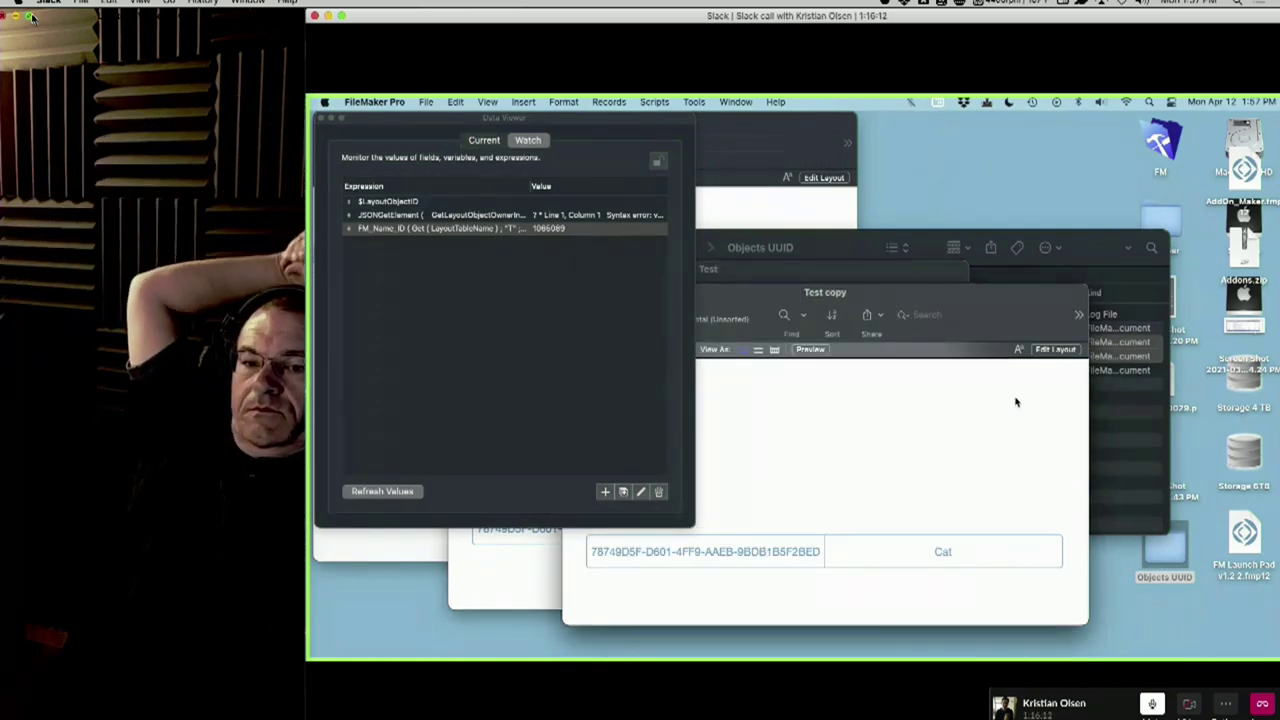